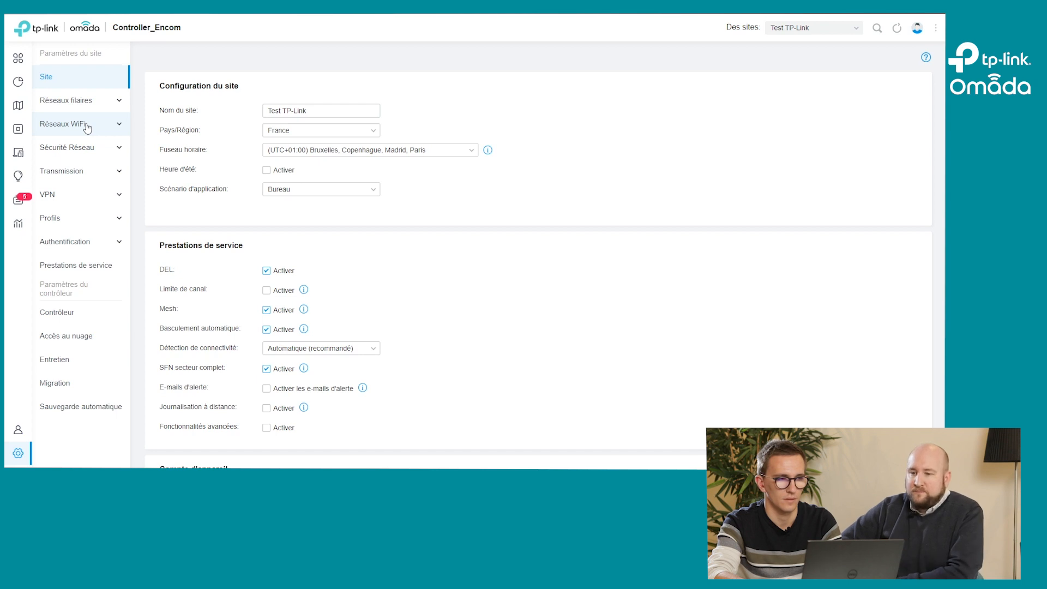
Step: Start a new WiFi network for the site and name its SSID "Test TPLink - Salarié"
click(86, 125)
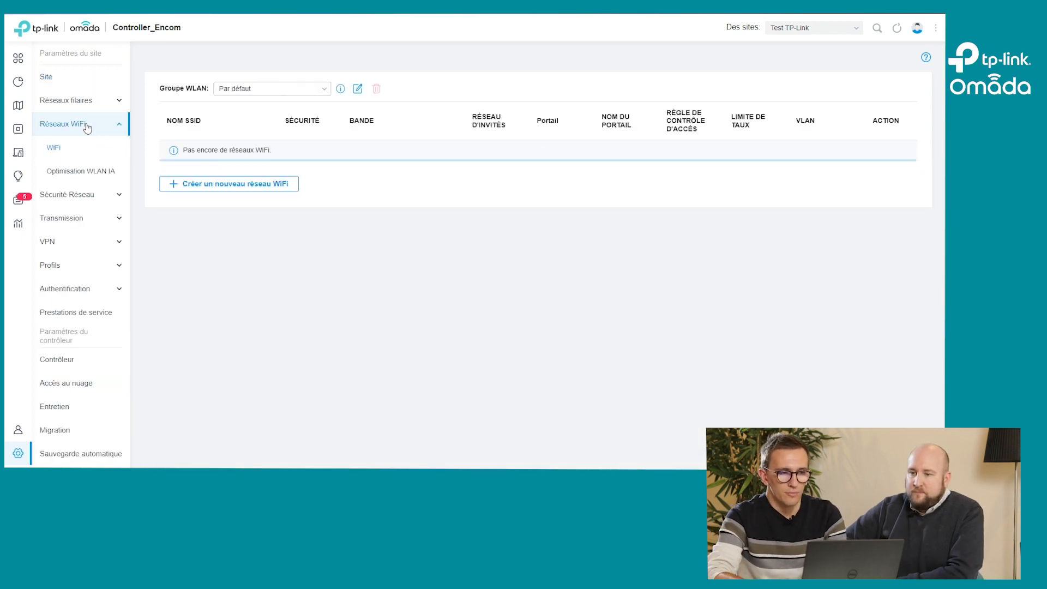
click(211, 186)
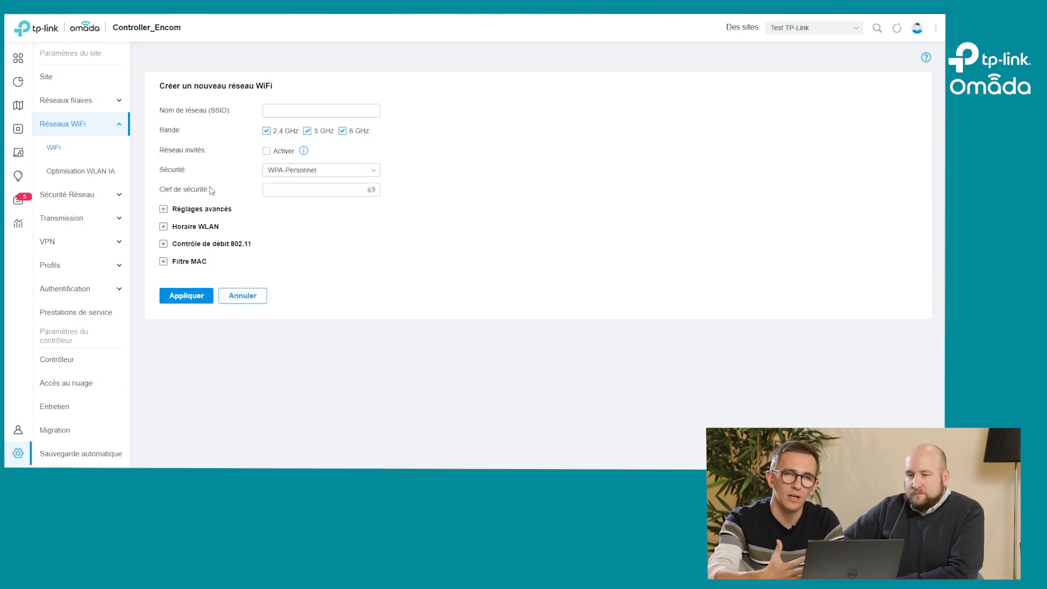
click(282, 107)
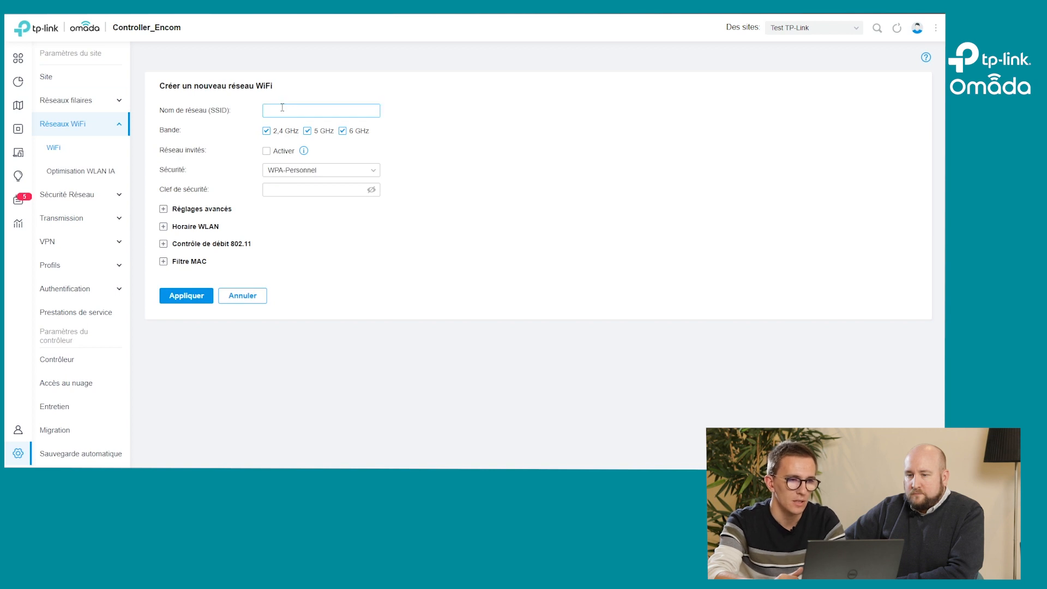
text(Test-TPLink -)
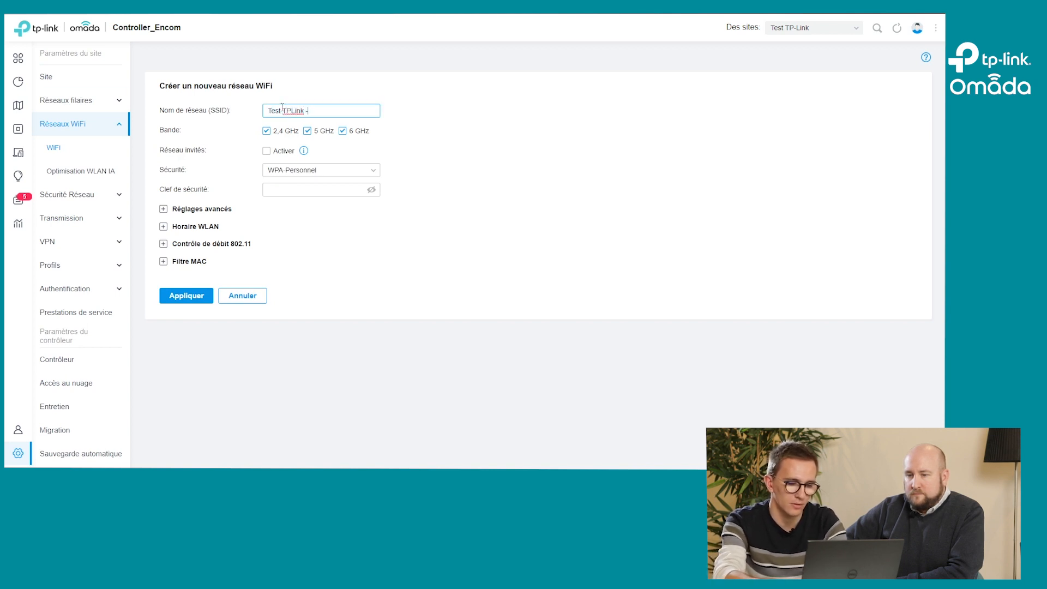
text( Salarié)
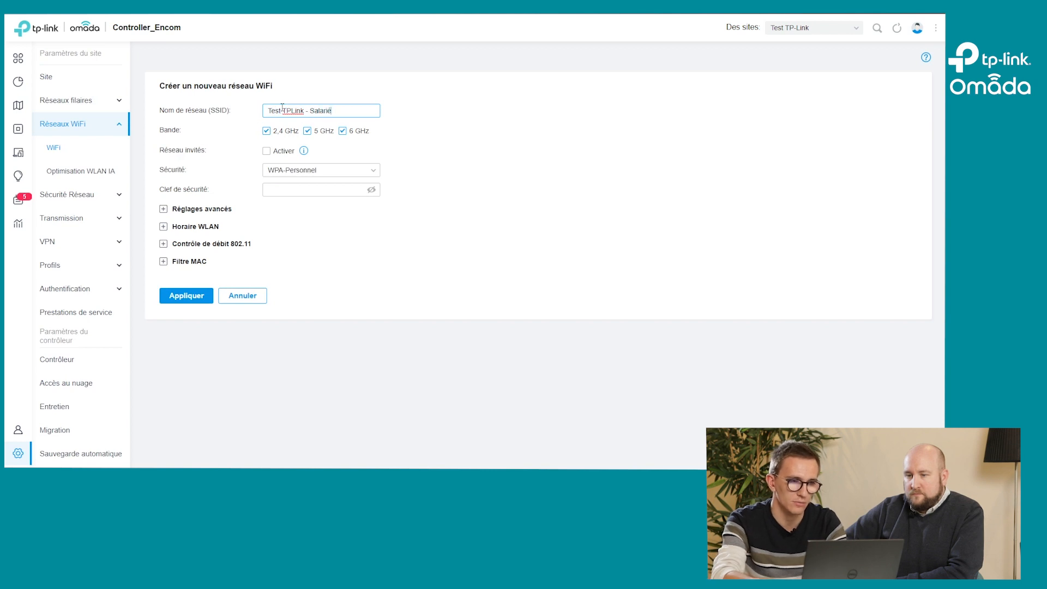
Step: Select WPA-Personnel security for the Salarié network and enter its security key
click(289, 170)
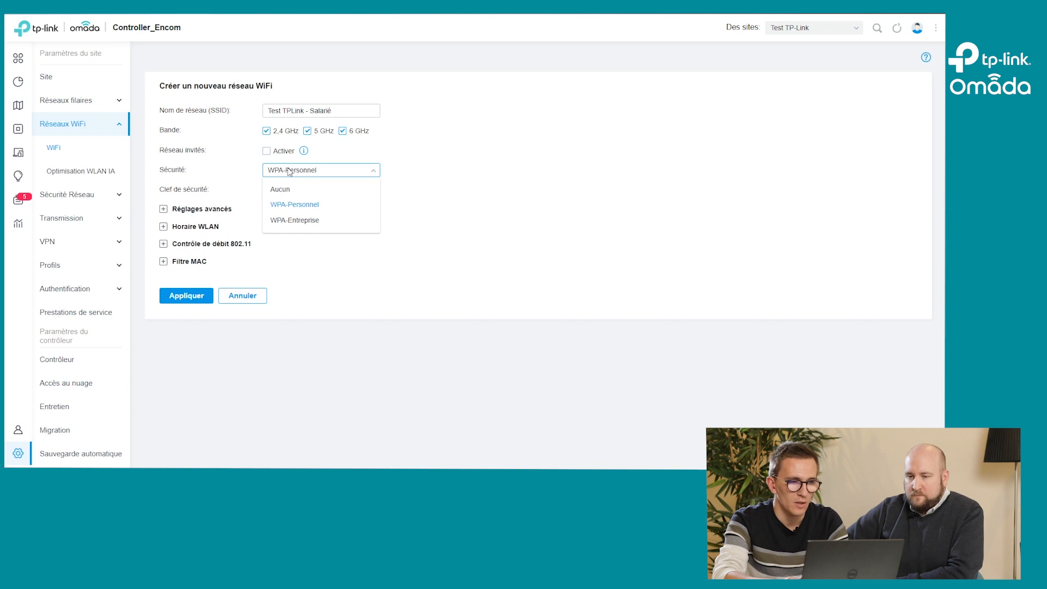
click(290, 170)
click(275, 174)
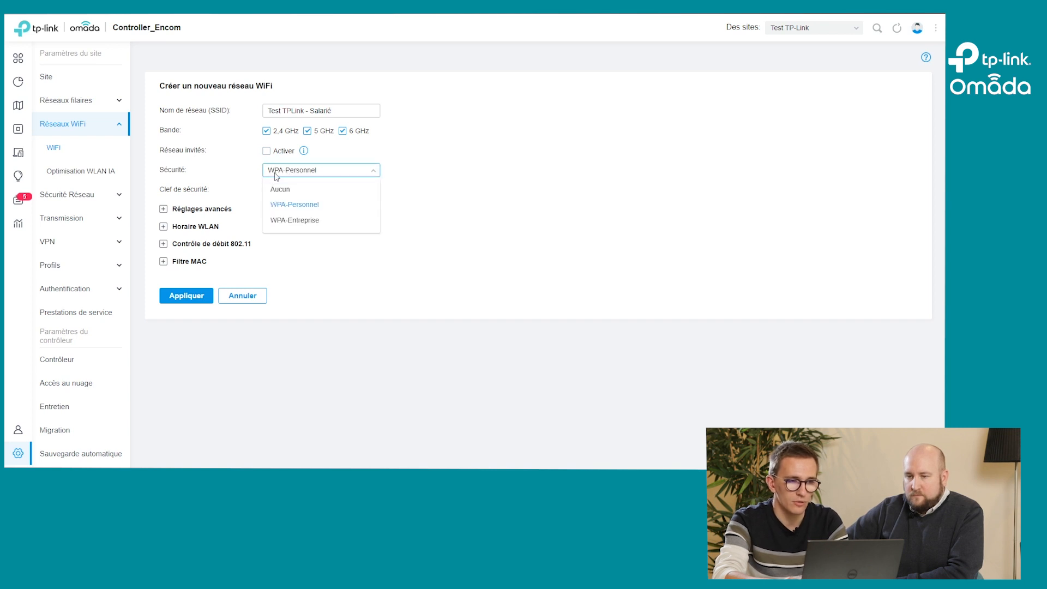
click(277, 206)
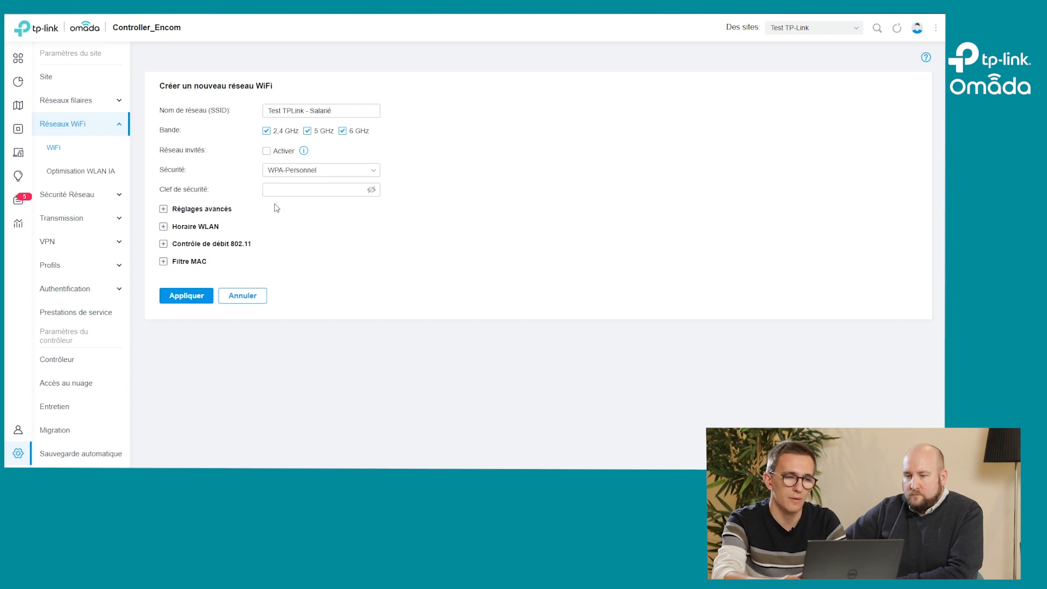
click(281, 190)
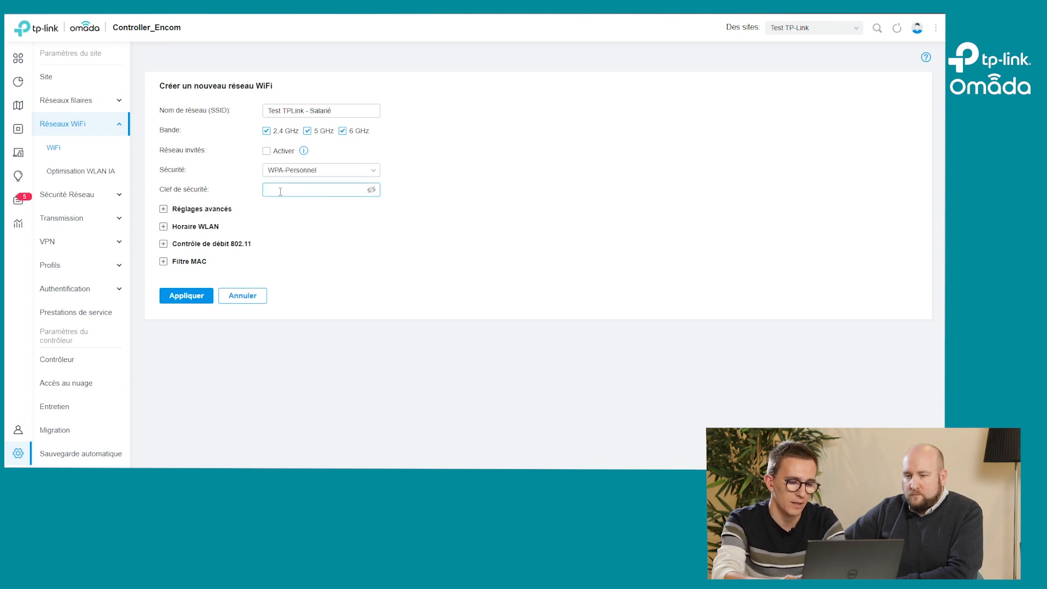
text(•••••••••••••••••••)
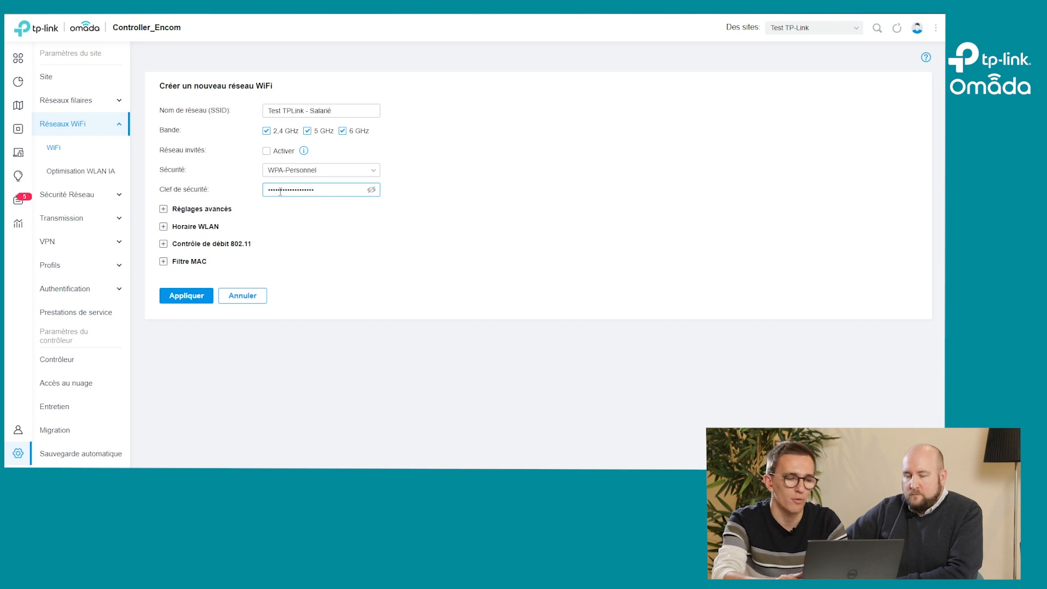
Step: Enable VLAN 1 in the Salarié network's advanced settings and keep the rate limit at Par défaut
click(191, 218)
click(187, 215)
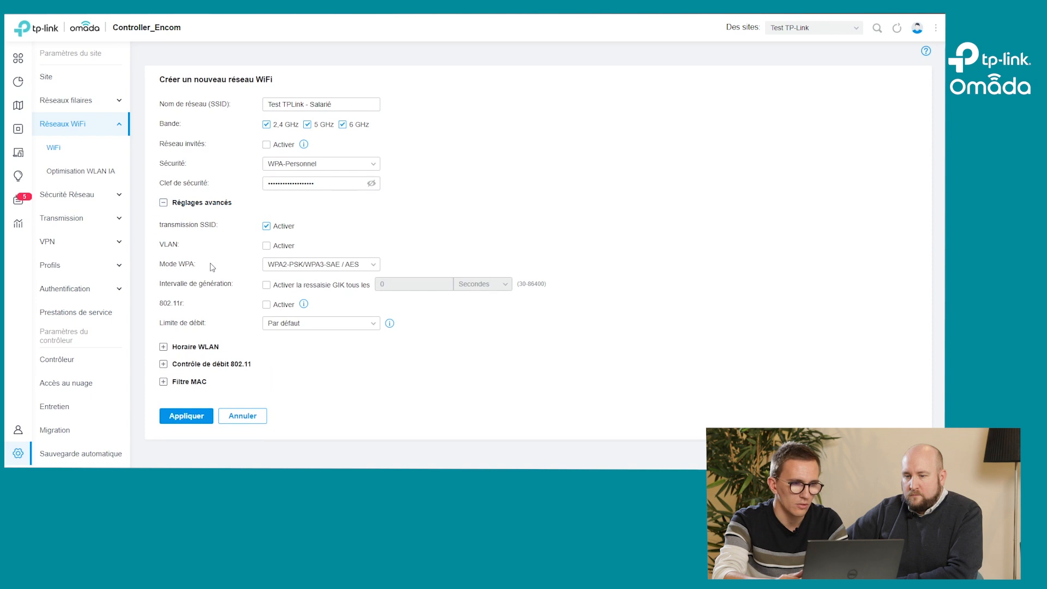
click(266, 246)
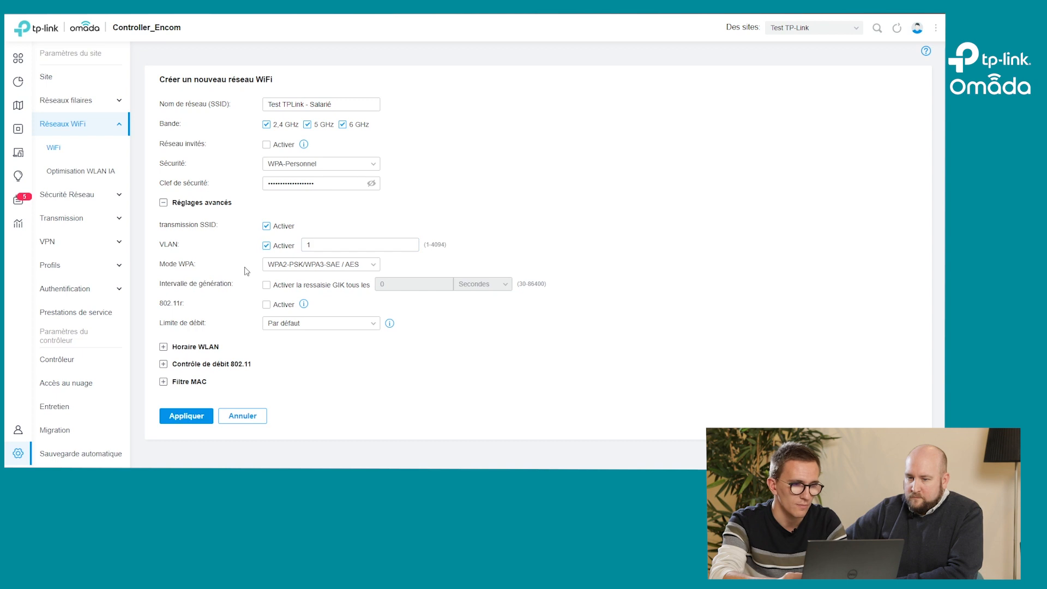
click(288, 321)
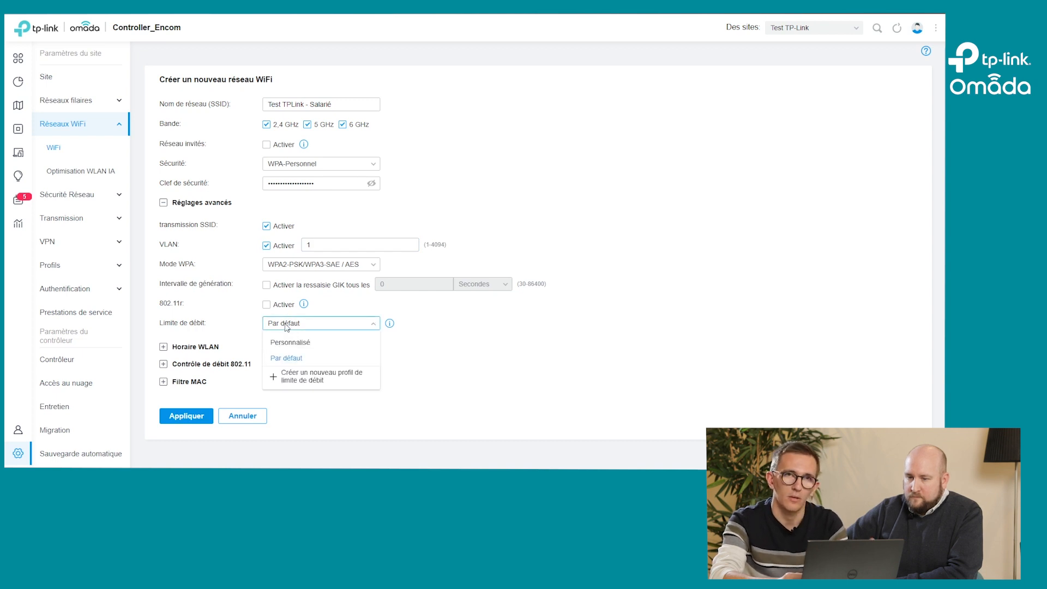
click(287, 325)
Step: Try enabling the WLAN schedule, look over the 802.11 rate control options, and switch the schedule off again
click(195, 347)
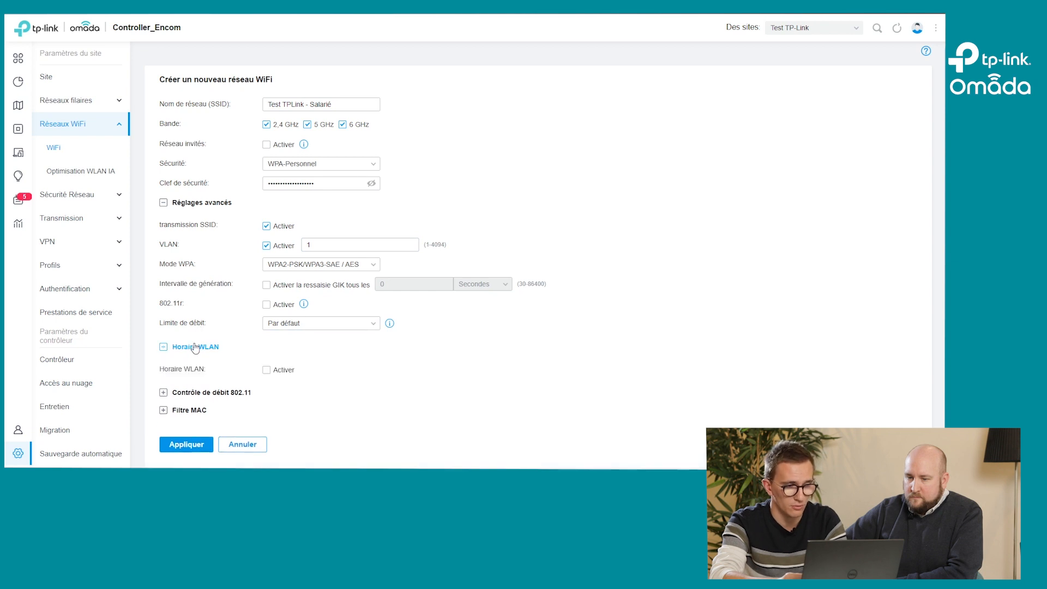
click(266, 370)
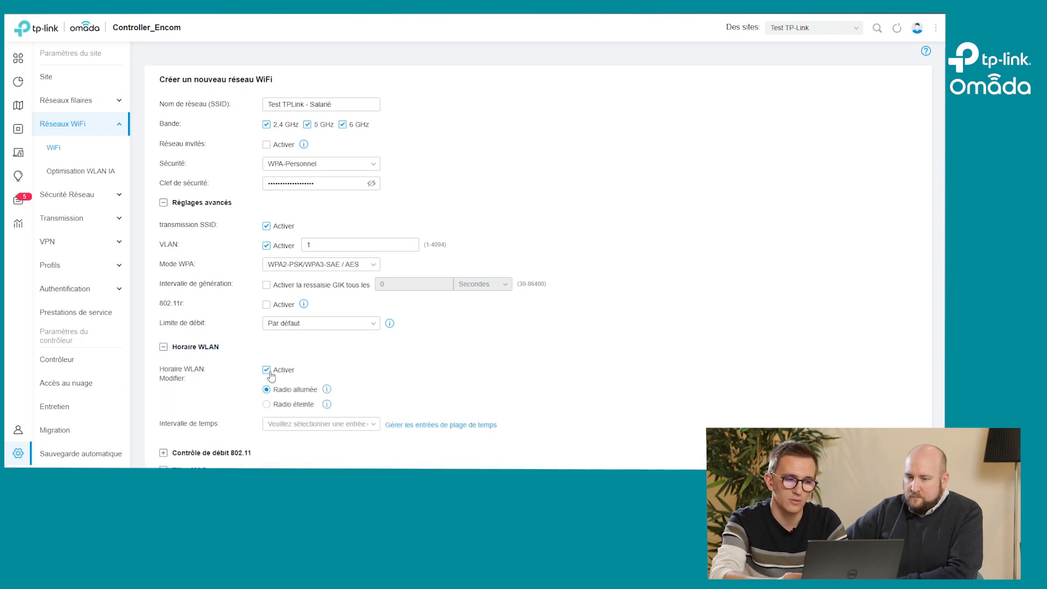
scroll(271, 375, down, 1)
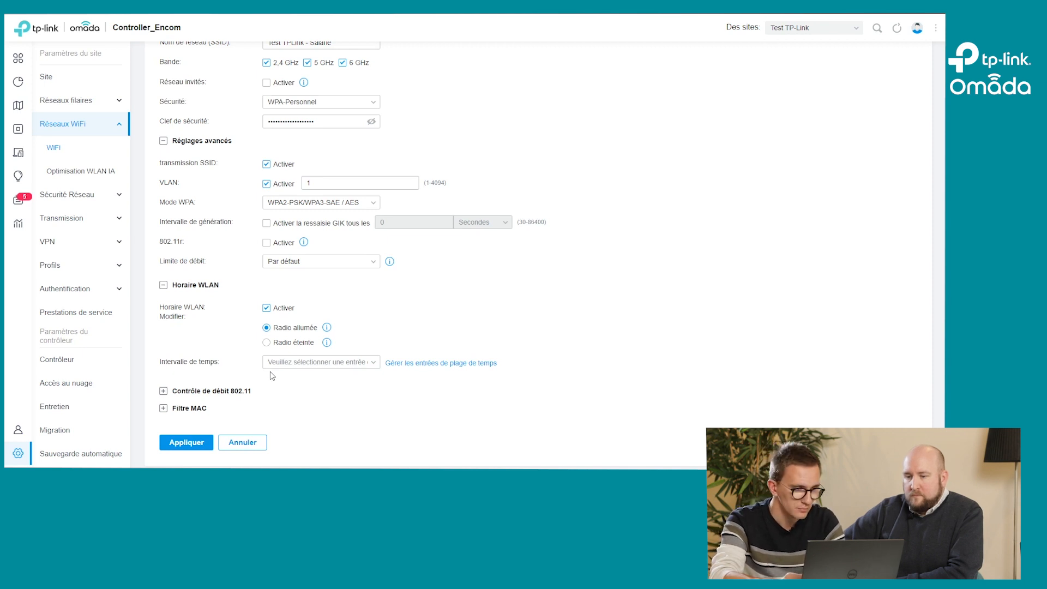
click(208, 391)
scroll(209, 394, down, 2)
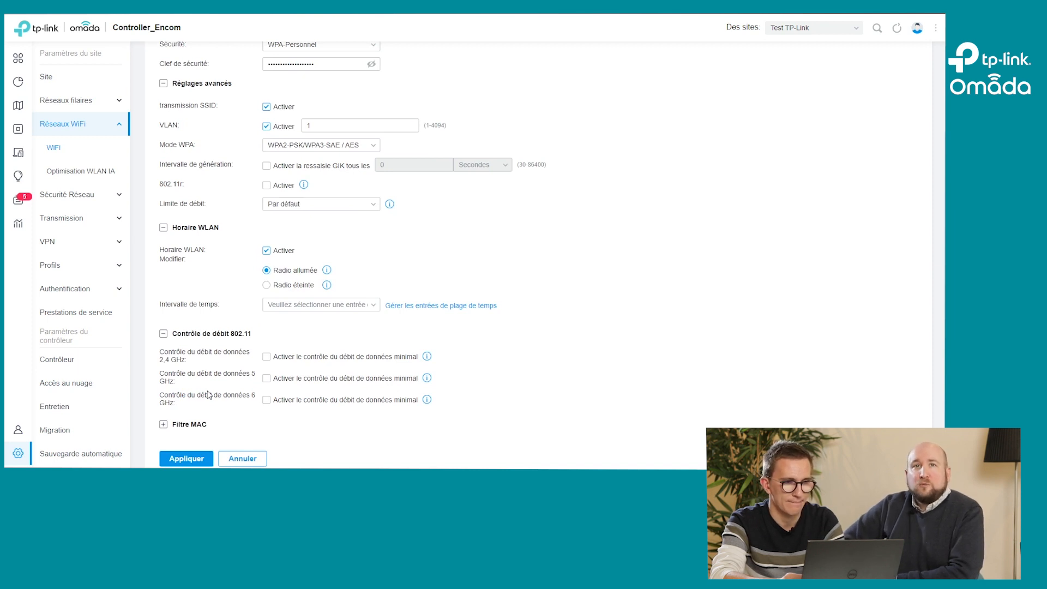
click(266, 251)
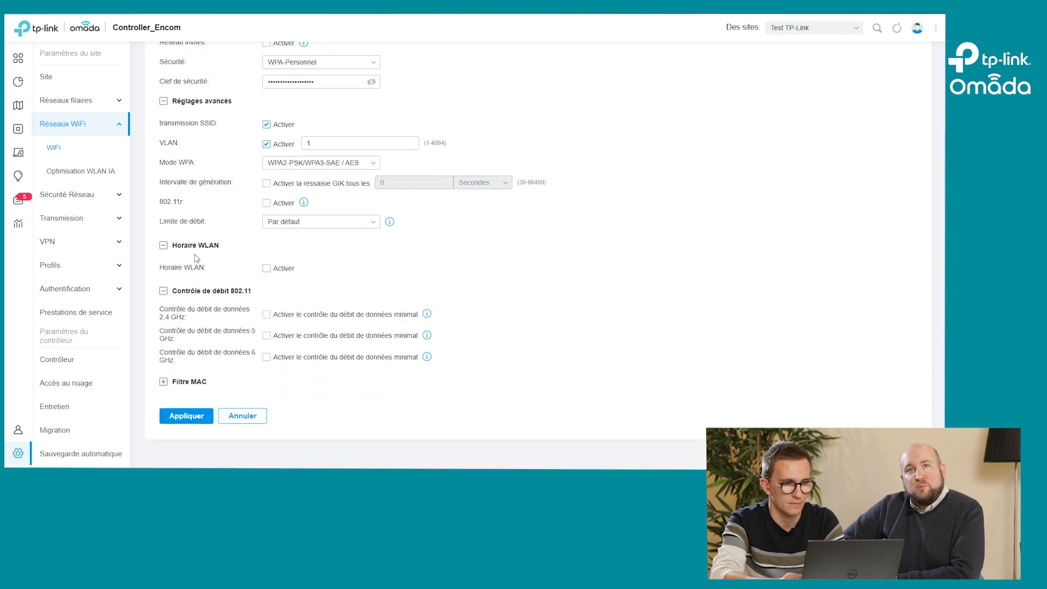
click(192, 248)
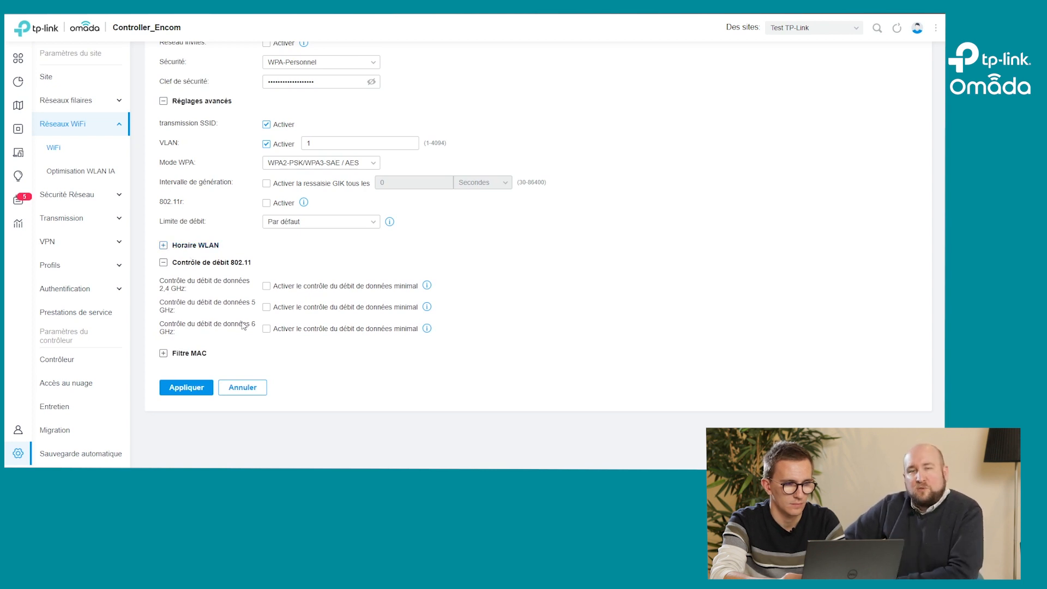
click(196, 263)
Step: Check the MAC filter's policy options, leave the filter disabled, and apply the Salarié network
click(186, 281)
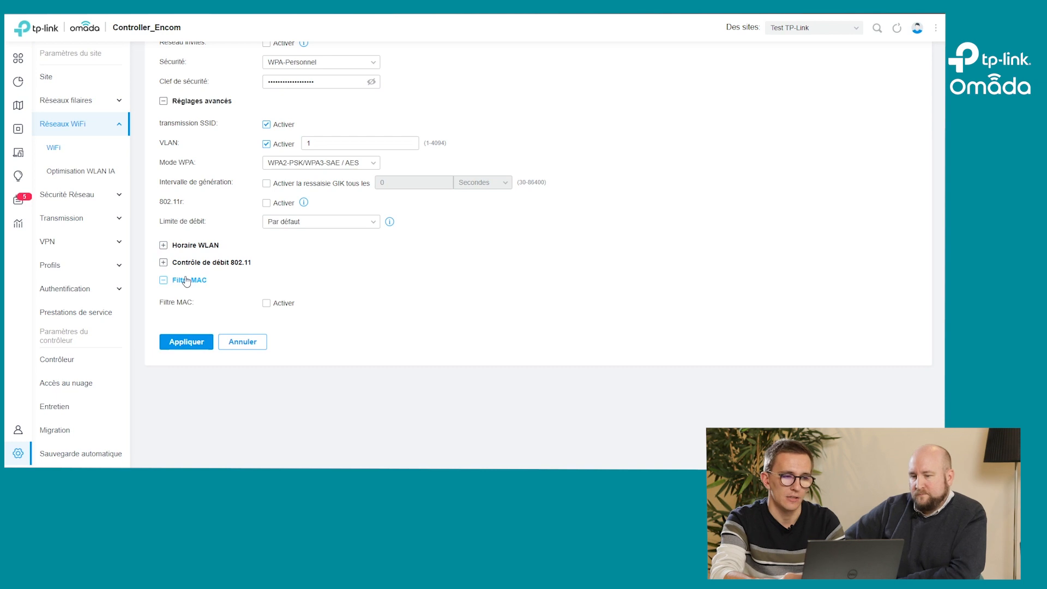
click(267, 303)
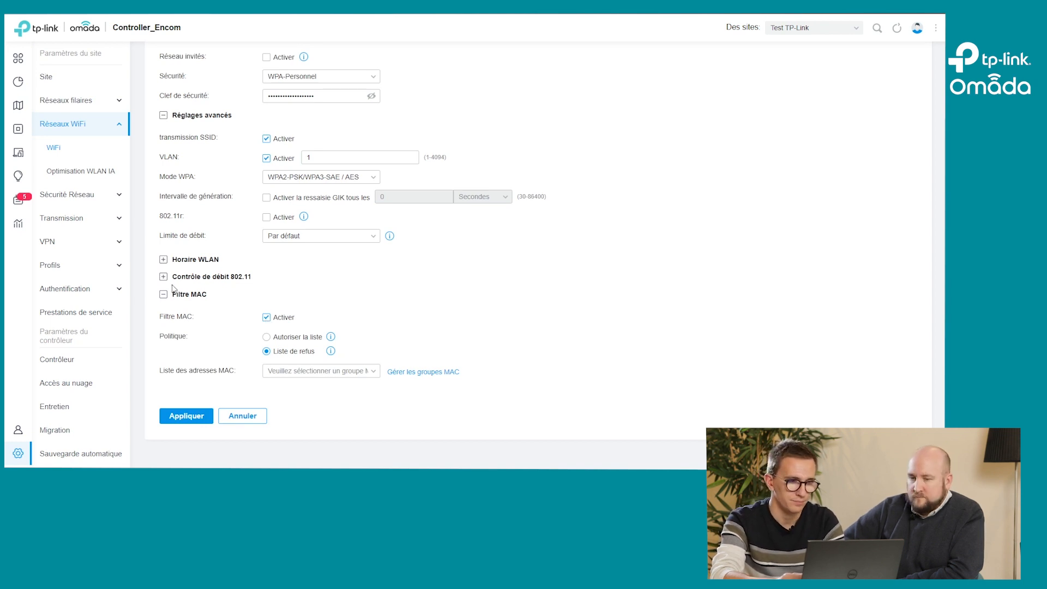
click(268, 318)
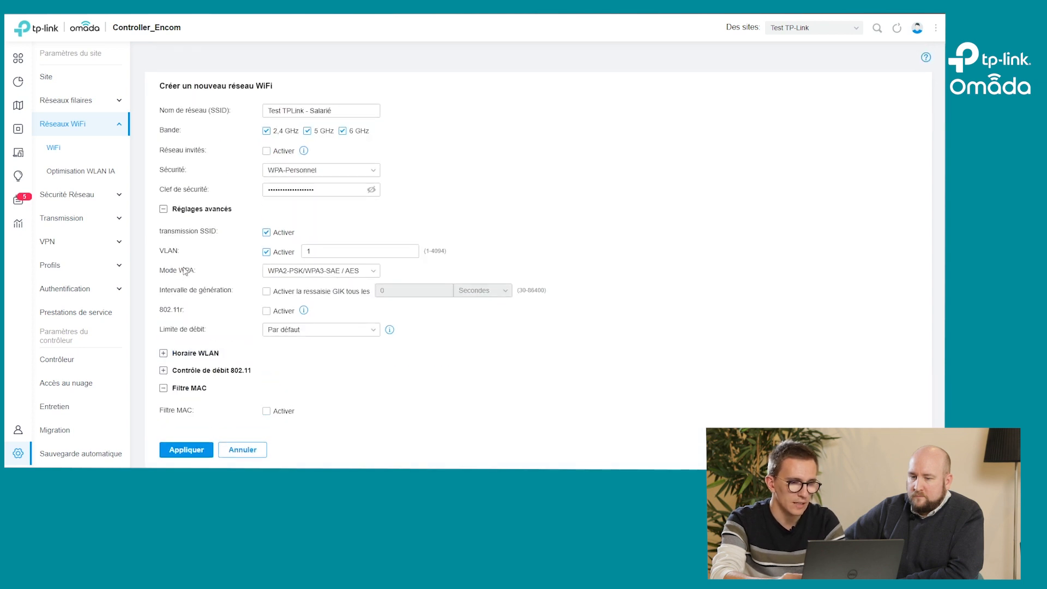
click(186, 450)
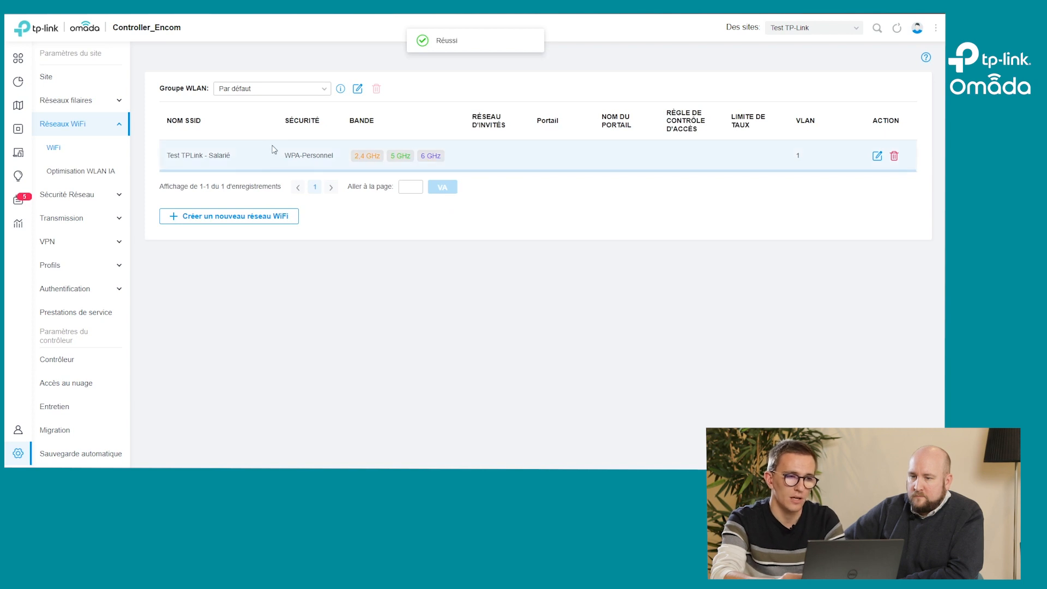
Step: Start a second WiFi network as a guest network with the SSID "Test TPLink - Invité"
click(231, 217)
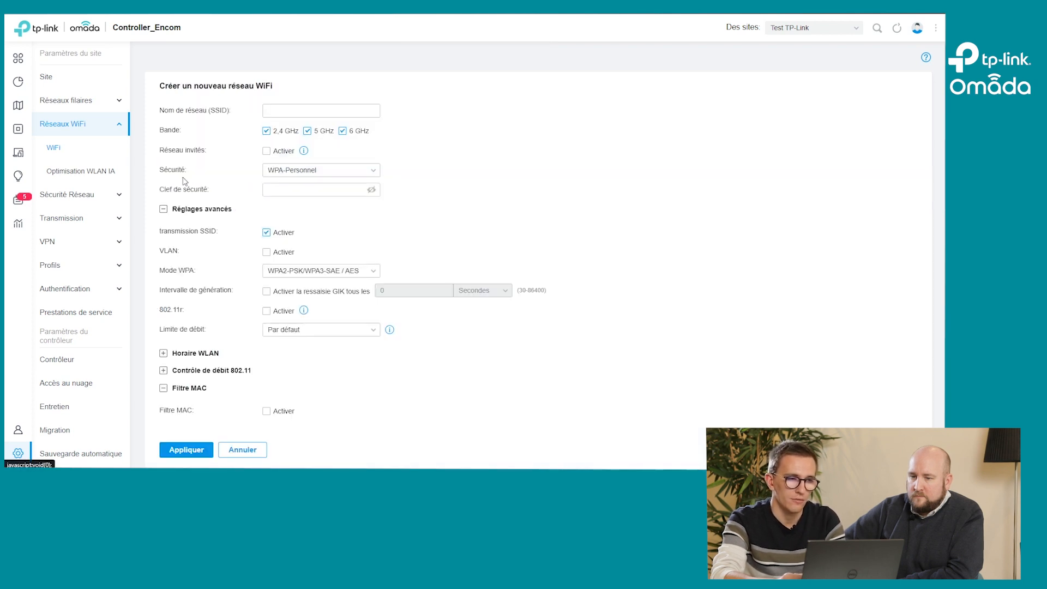
click(265, 151)
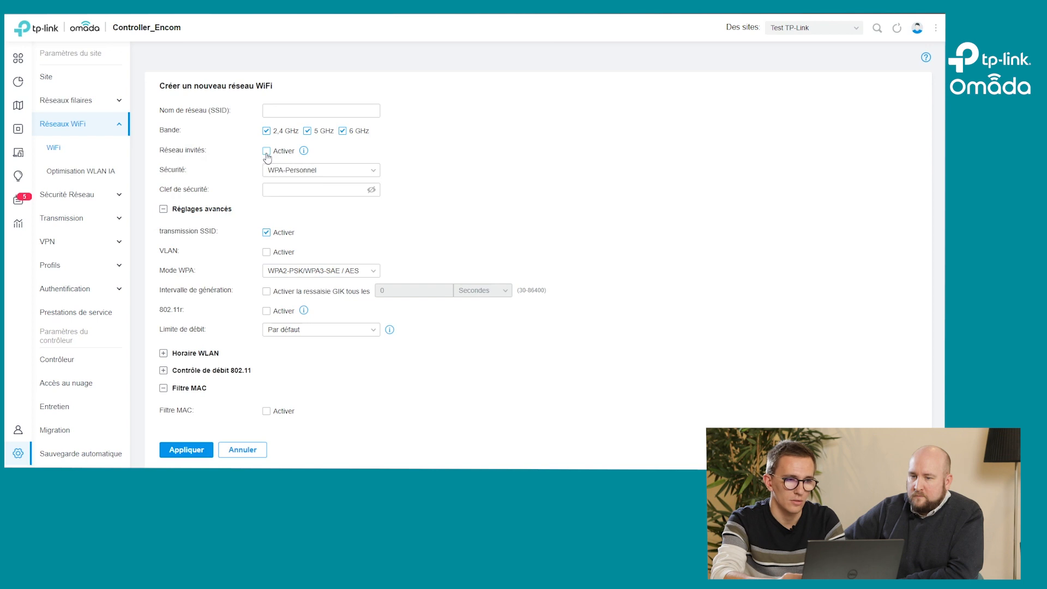
click(287, 110)
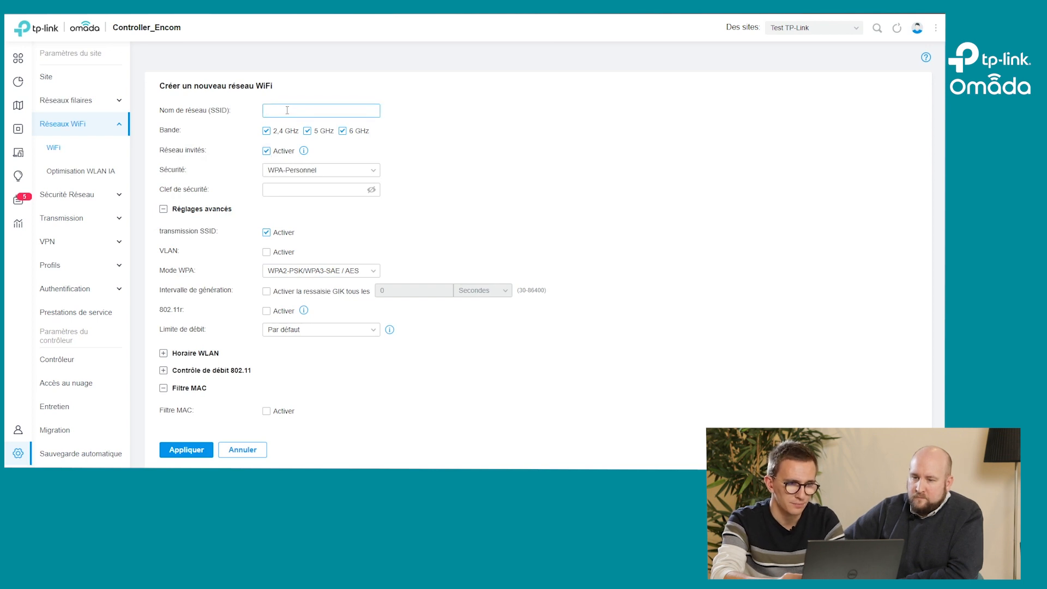
text(Test-TPLink -)
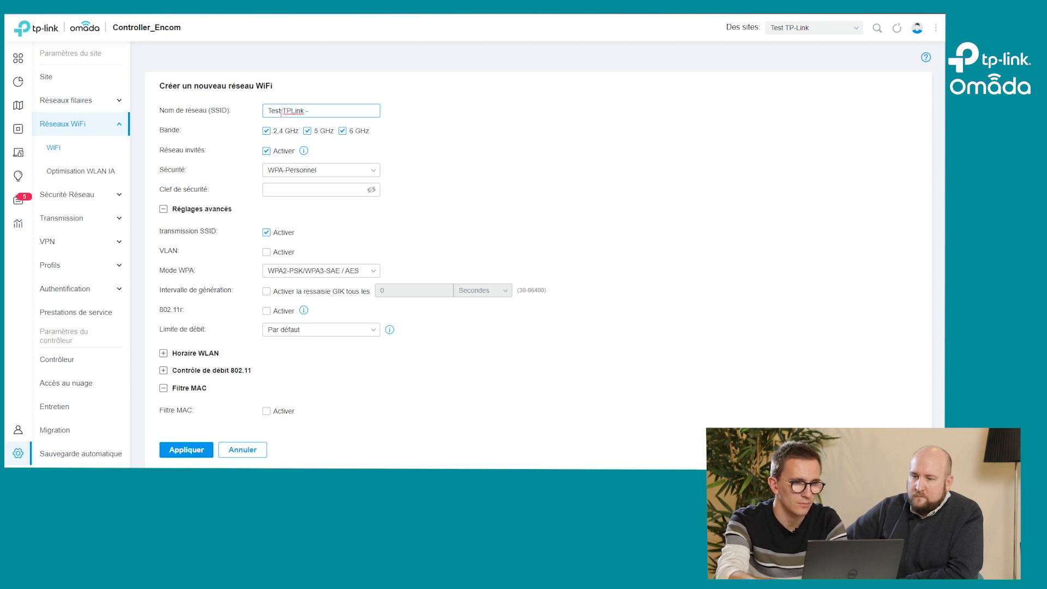
text( Invité)
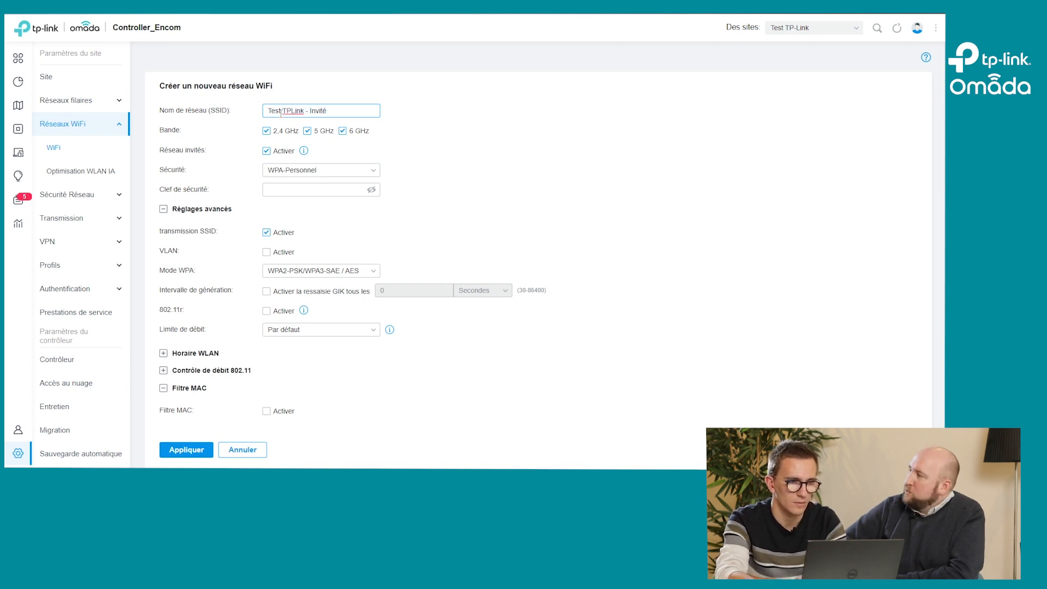
Step: Set the guest network's security to Aucun, assign it VLAN 10, and apply it
click(277, 171)
click(281, 189)
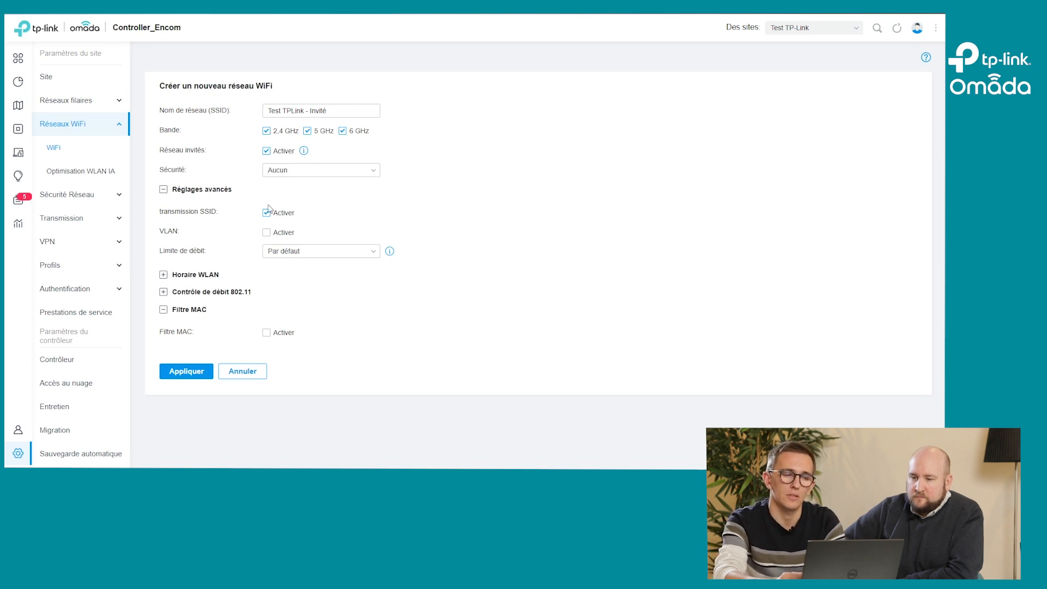
click(266, 232)
click(312, 230)
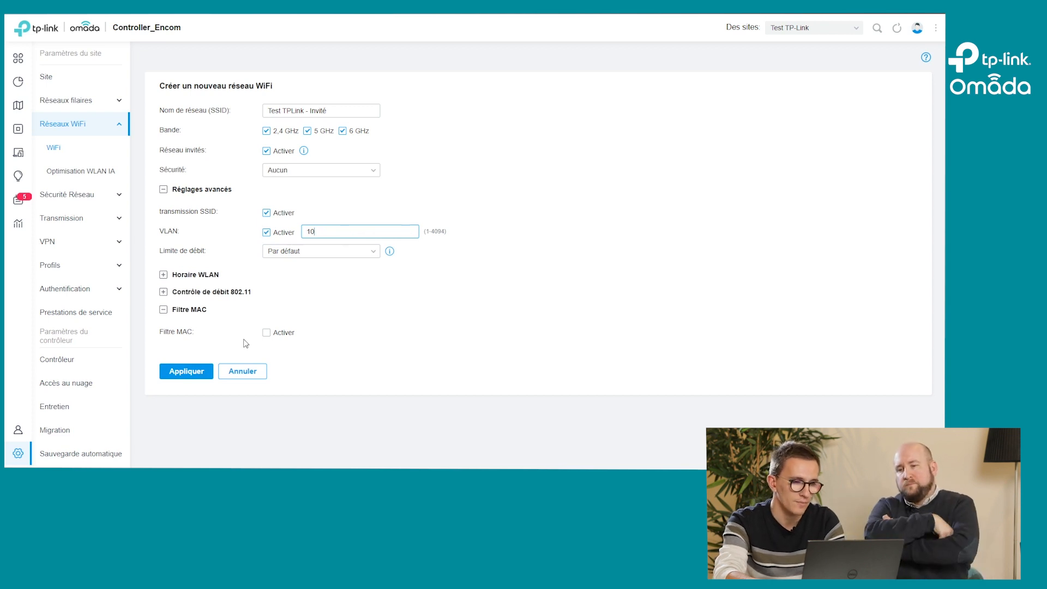
click(186, 371)
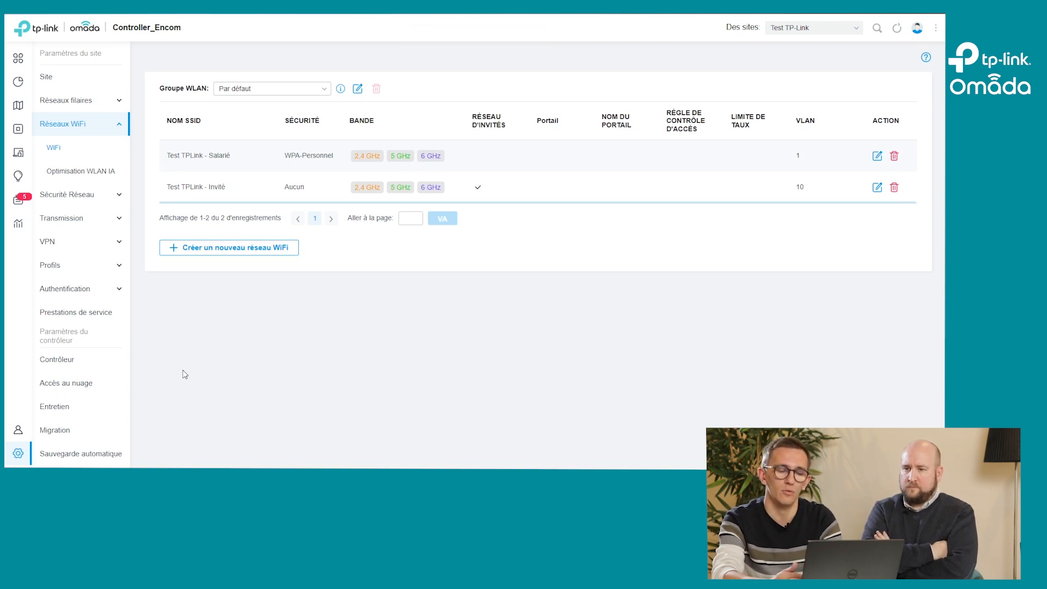
Step: Start a new authentication portal named "Invités" and enable it
click(67, 293)
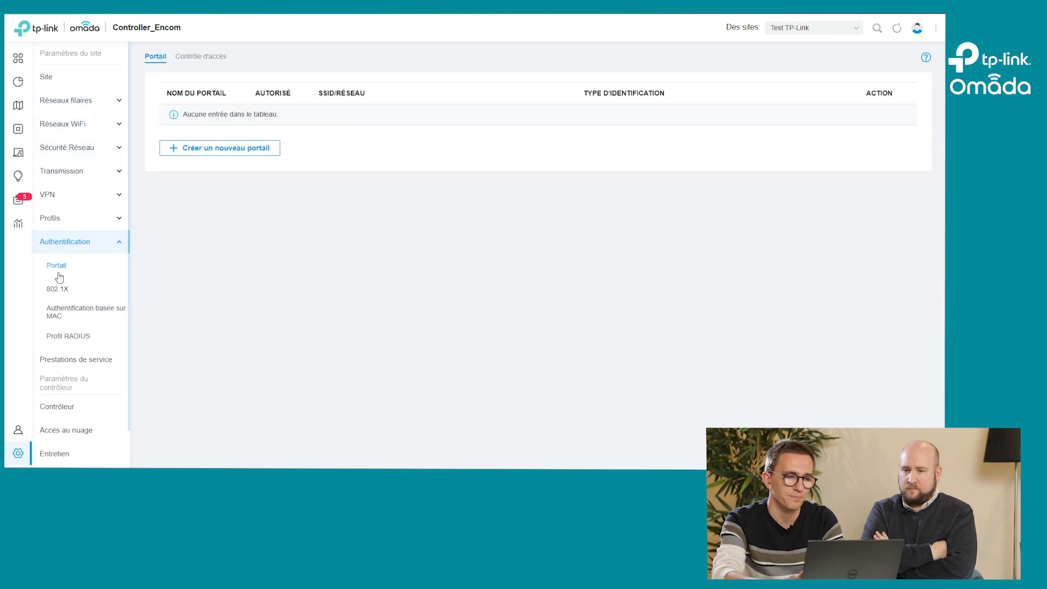
click(241, 147)
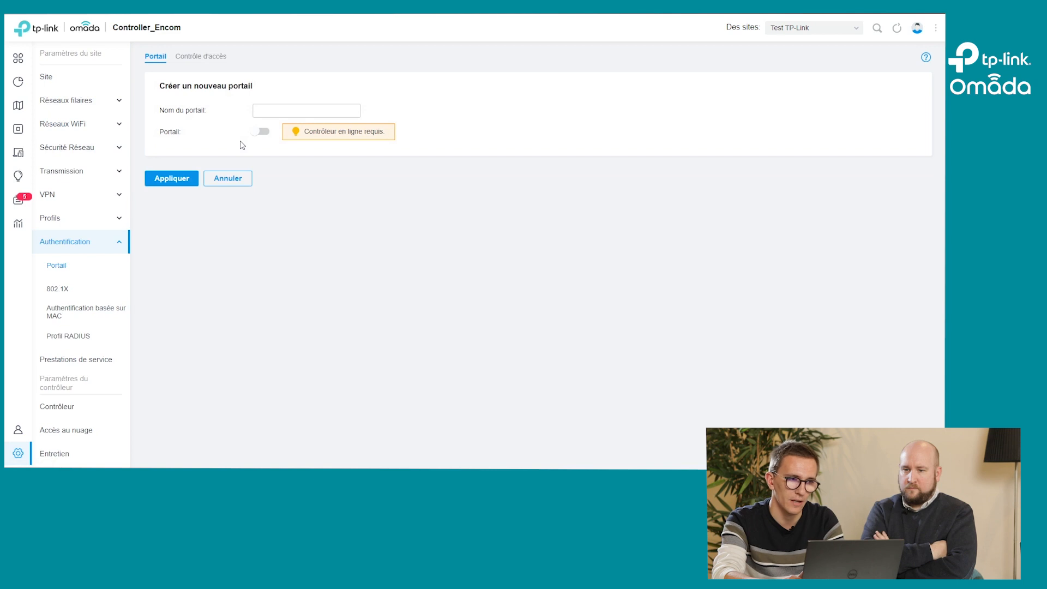
click(281, 112)
text(Invités)
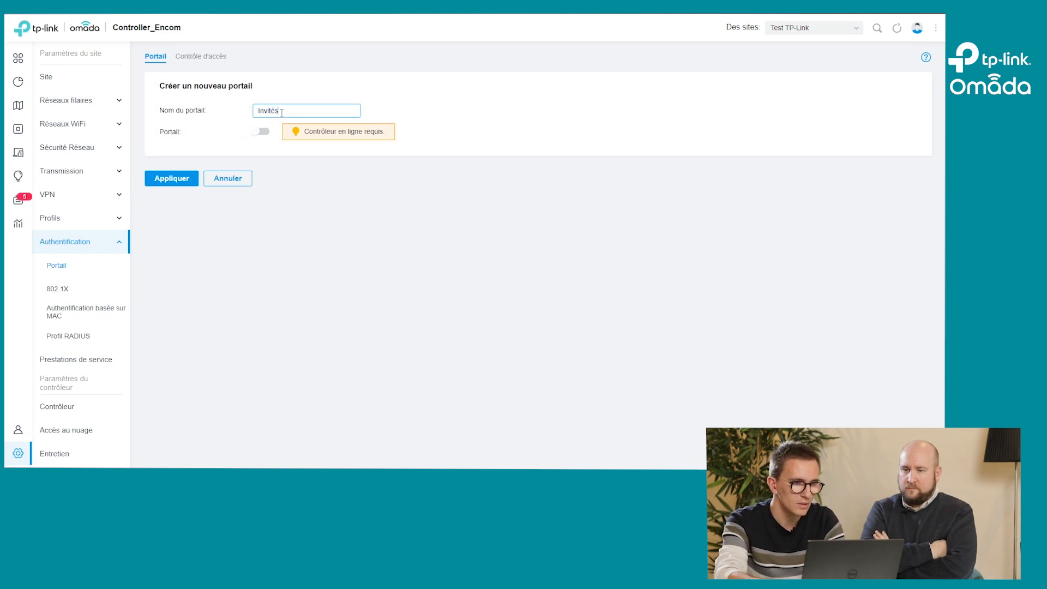
click(271, 130)
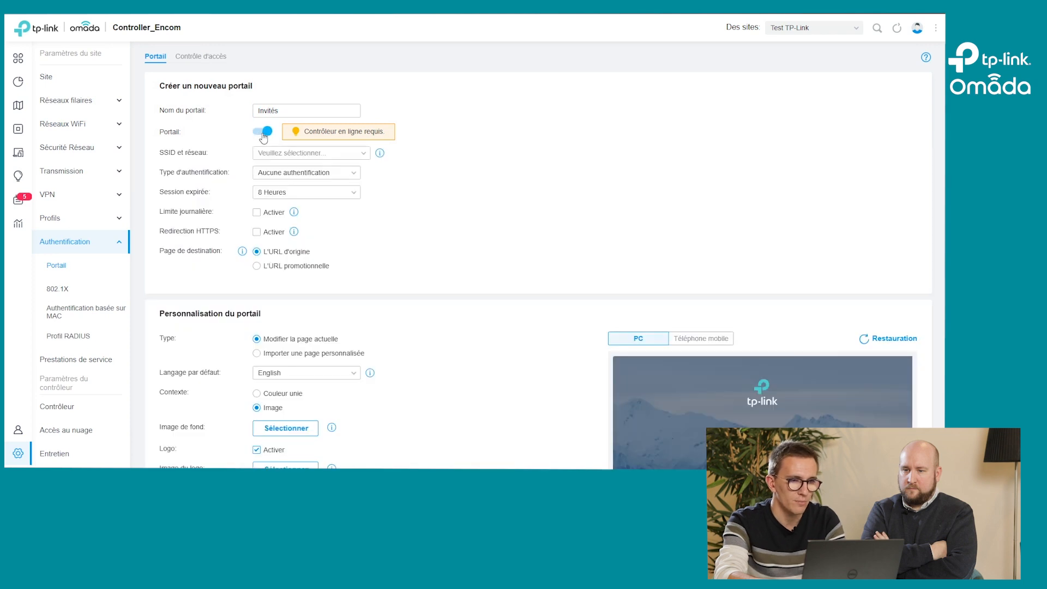
Step: Assign the "Test TPLink - Invité" SSID to the Invités portal
click(267, 154)
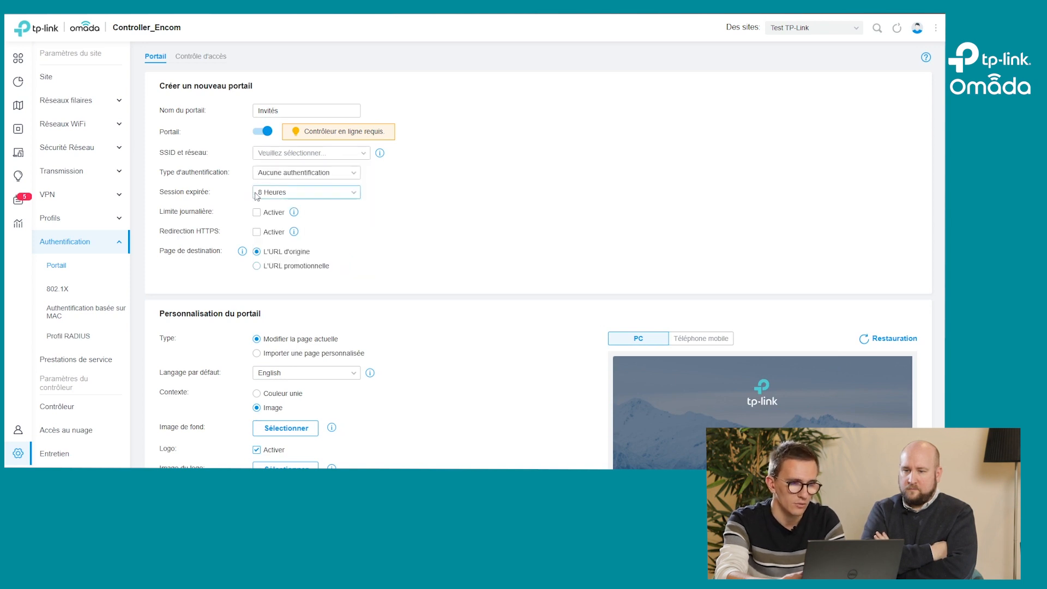
click(294, 172)
click(294, 191)
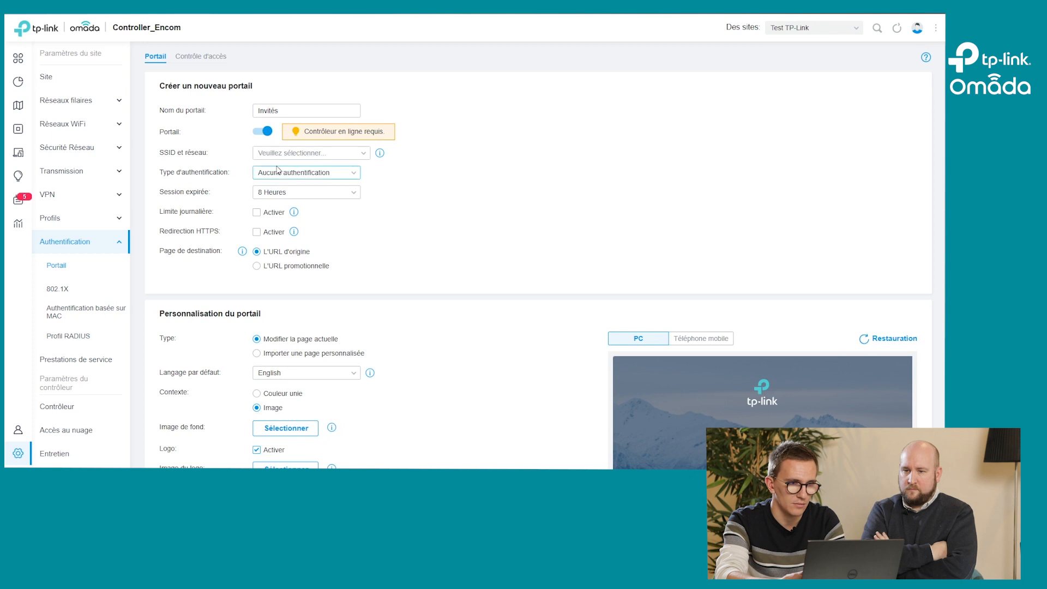
click(274, 153)
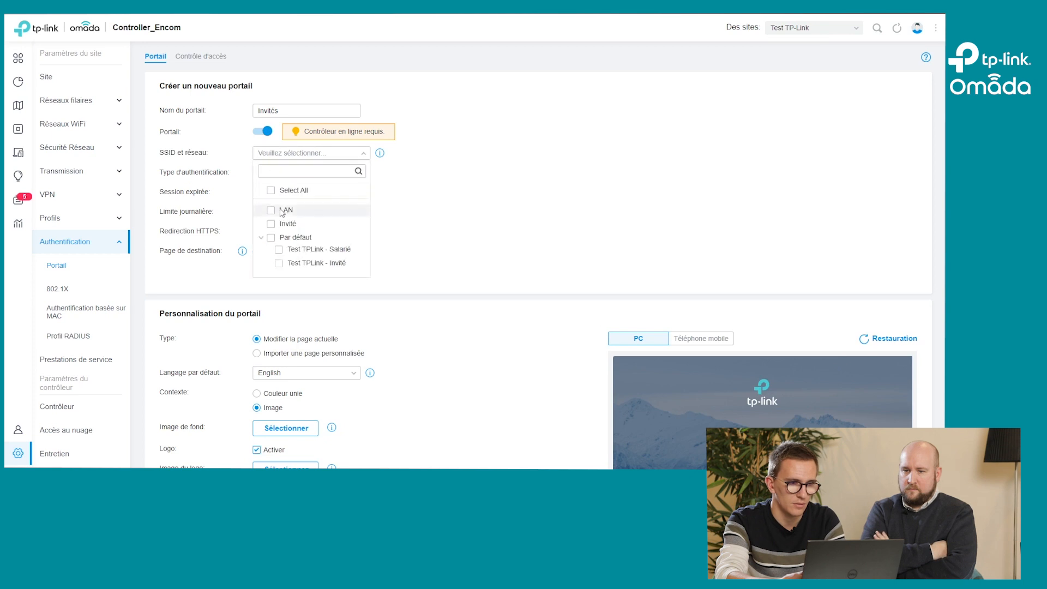
click(279, 264)
click(471, 228)
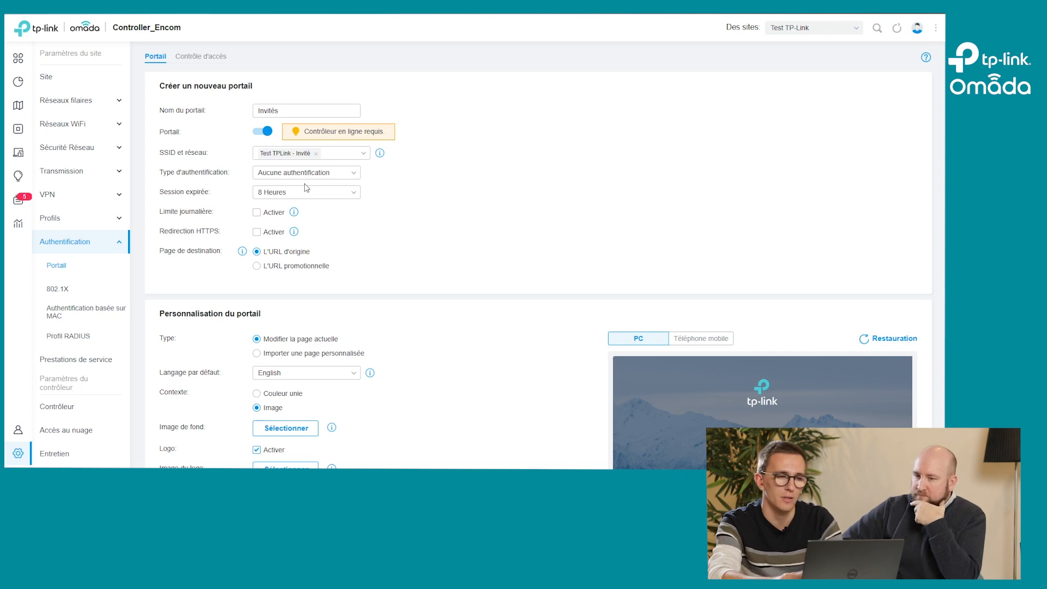
Step: Set the portal's authentication type to Point chaud and enable the Bon voucher type
click(268, 173)
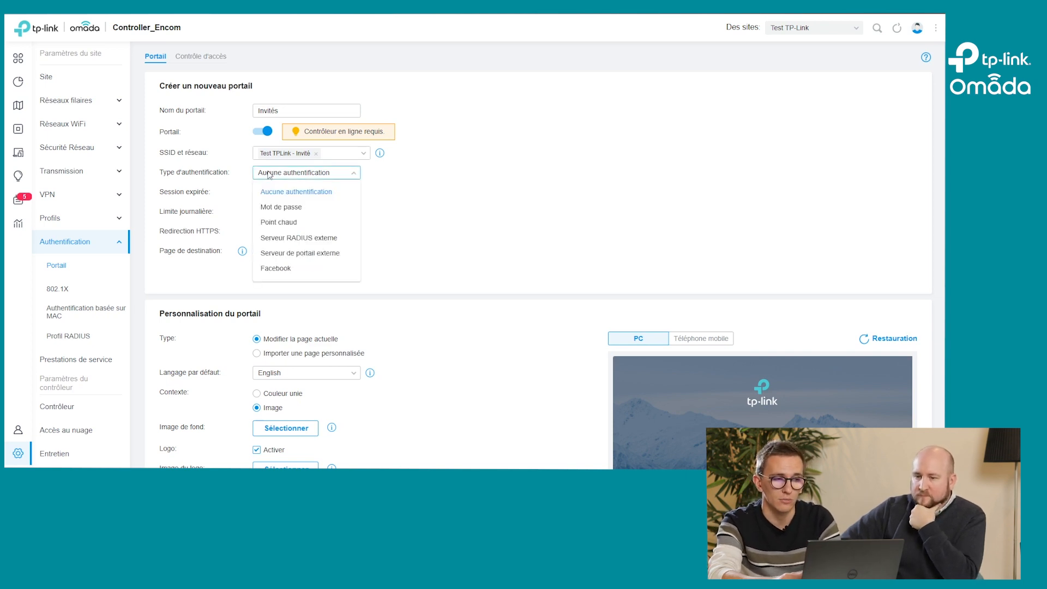
click(273, 207)
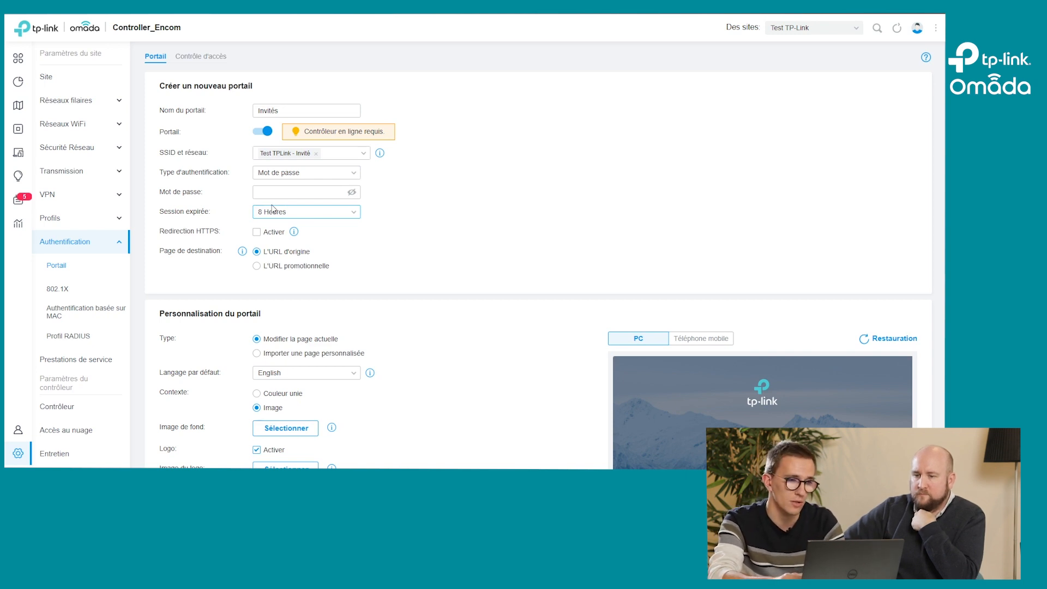
click(269, 175)
click(271, 222)
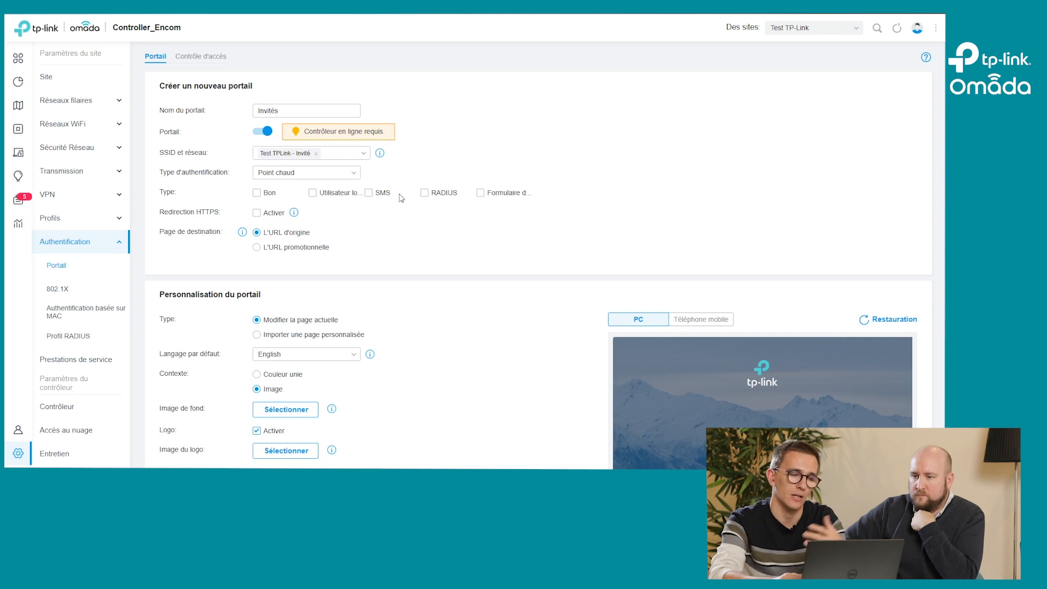
click(257, 194)
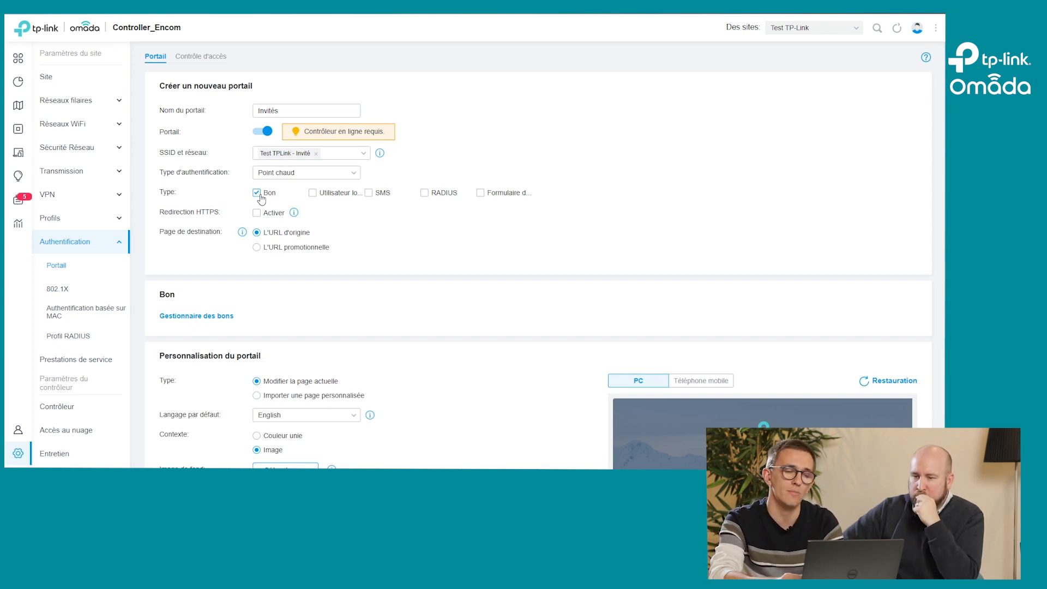
Step: Set the default language of the portal page to Français
scroll(263, 198, down, 1)
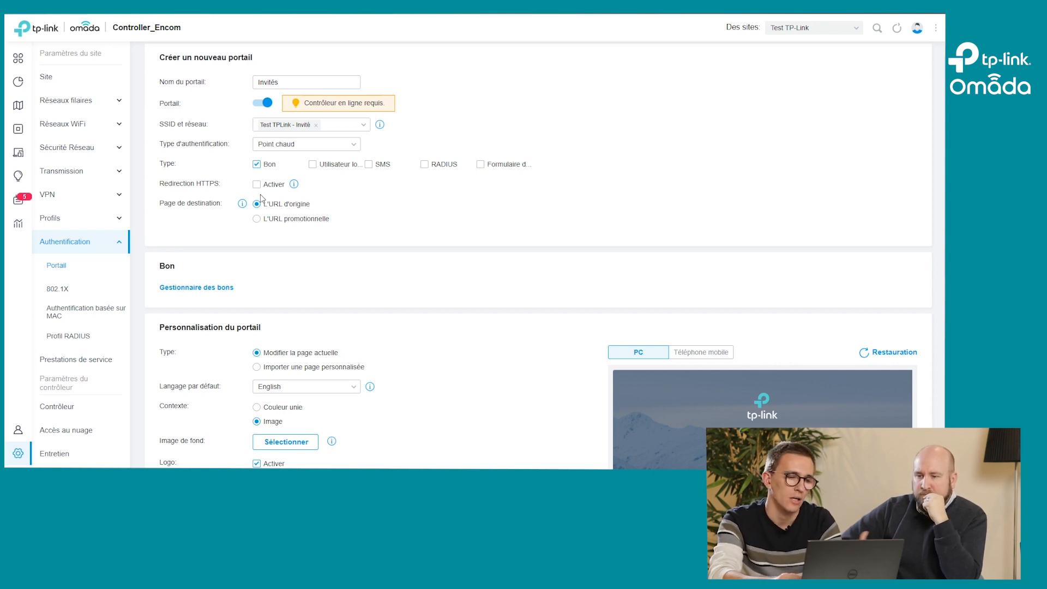
scroll(261, 197, down, 2)
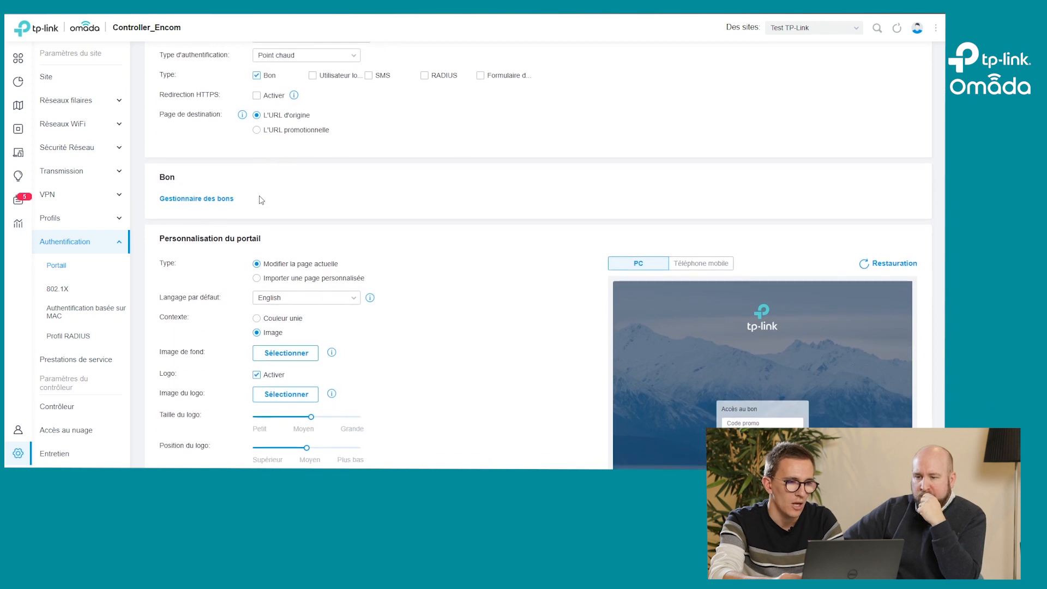
scroll(258, 264, down, 1)
click(261, 229)
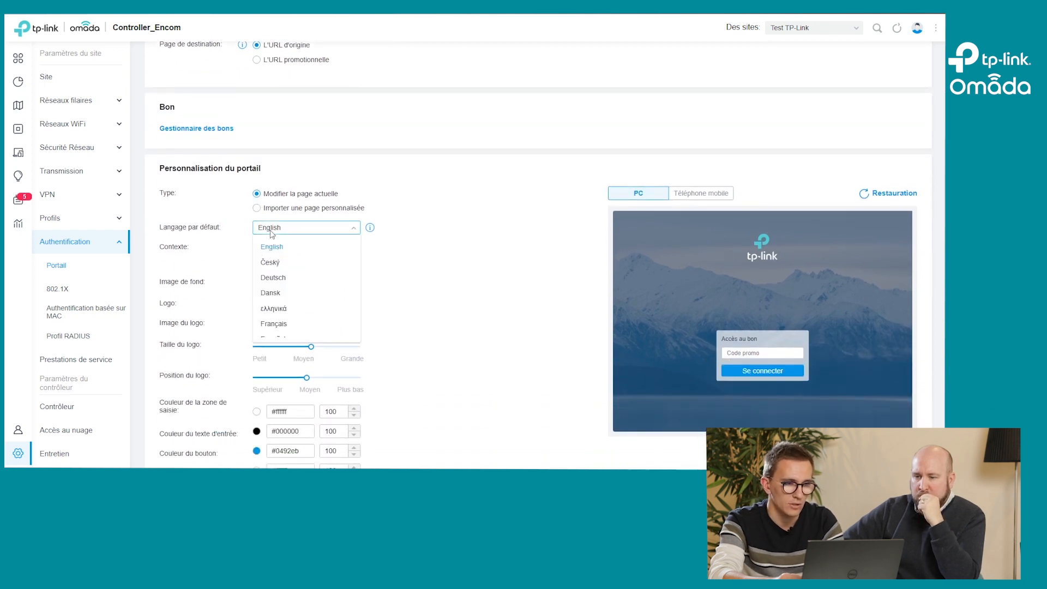
click(268, 323)
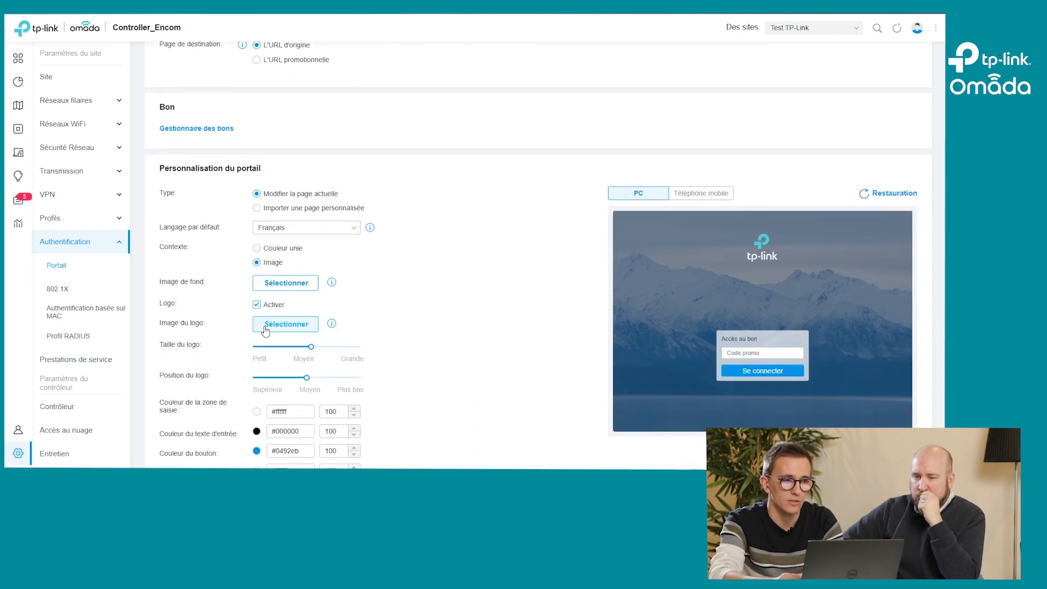
Step: Examine the portal page's logo, colour and button text settings and the advertising options
scroll(244, 294, down, 1)
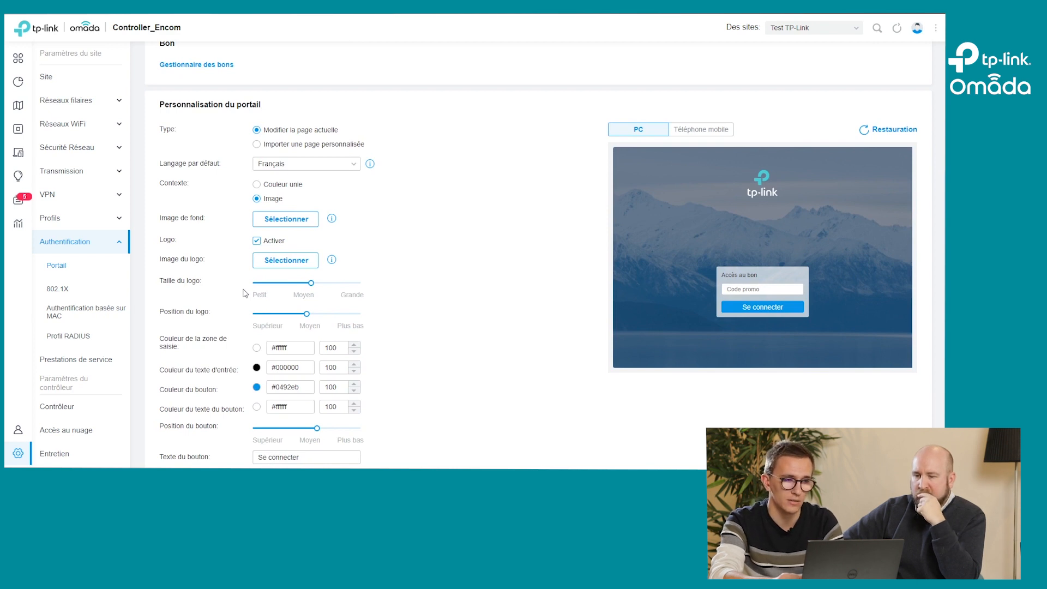
scroll(245, 294, down, 2)
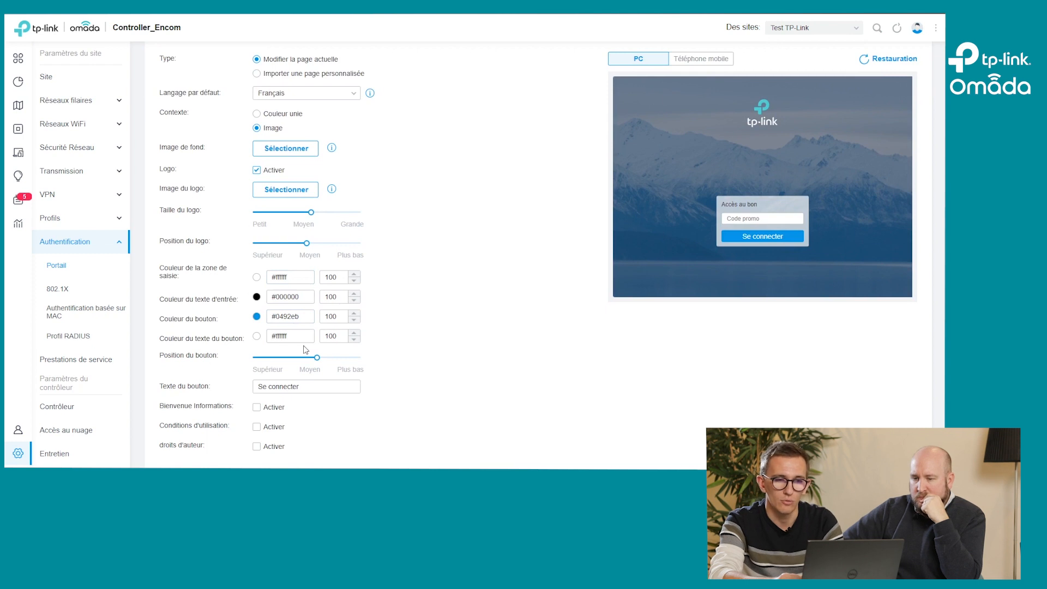
click(296, 387)
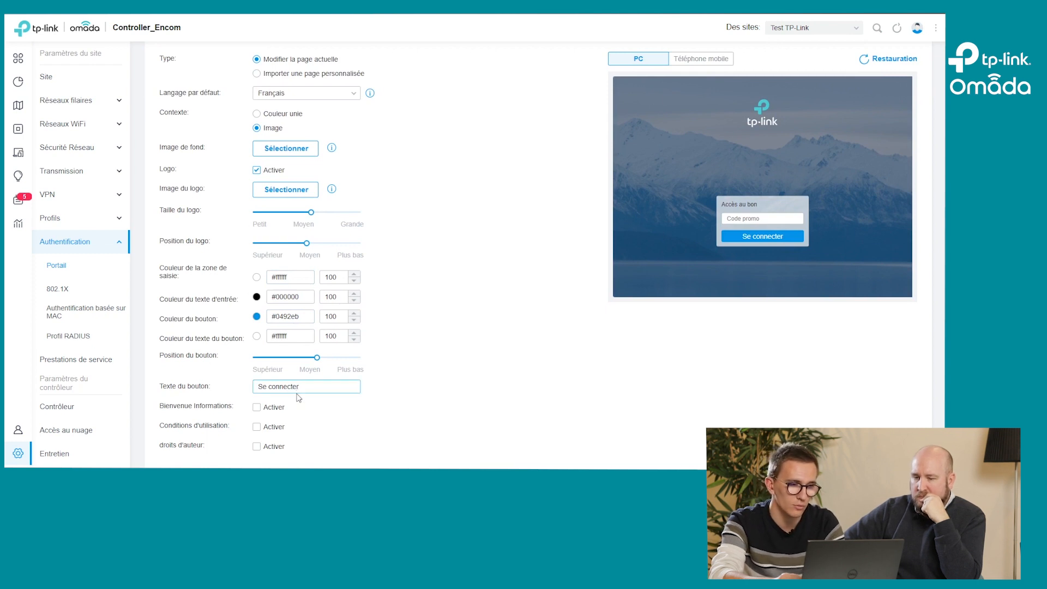
scroll(299, 398, down, 2)
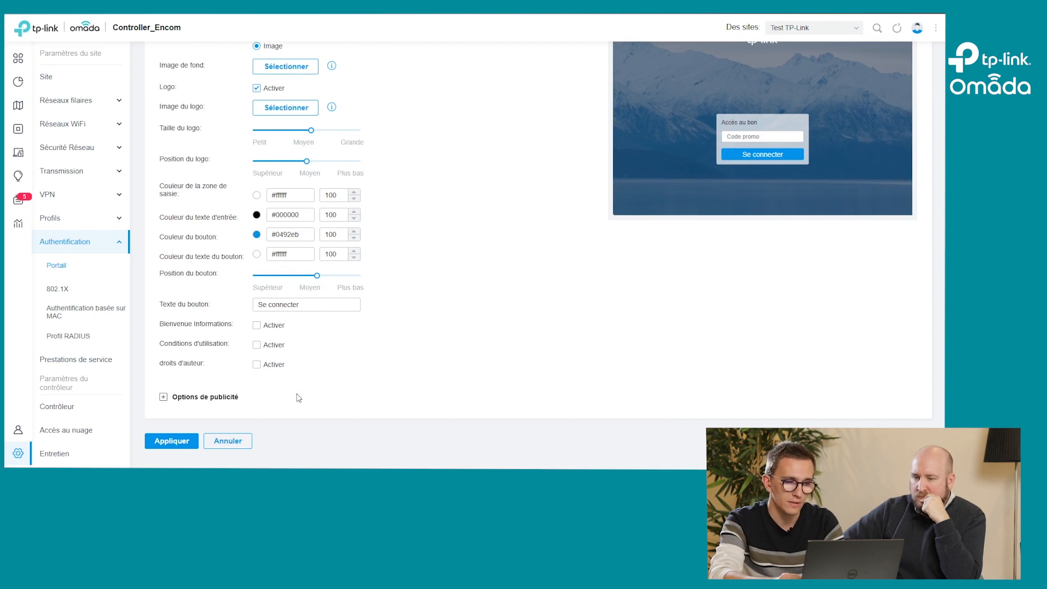
click(210, 398)
scroll(199, 381, down, 2)
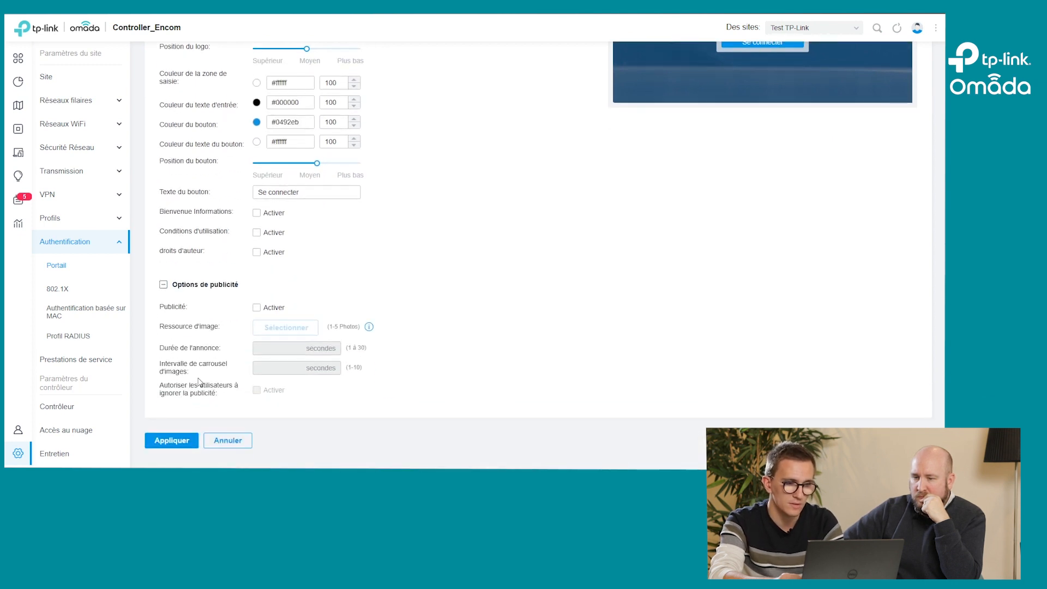
click(192, 284)
Step: Review the portal's customization settings once more and apply the Invités portal
scroll(192, 286, up, 4)
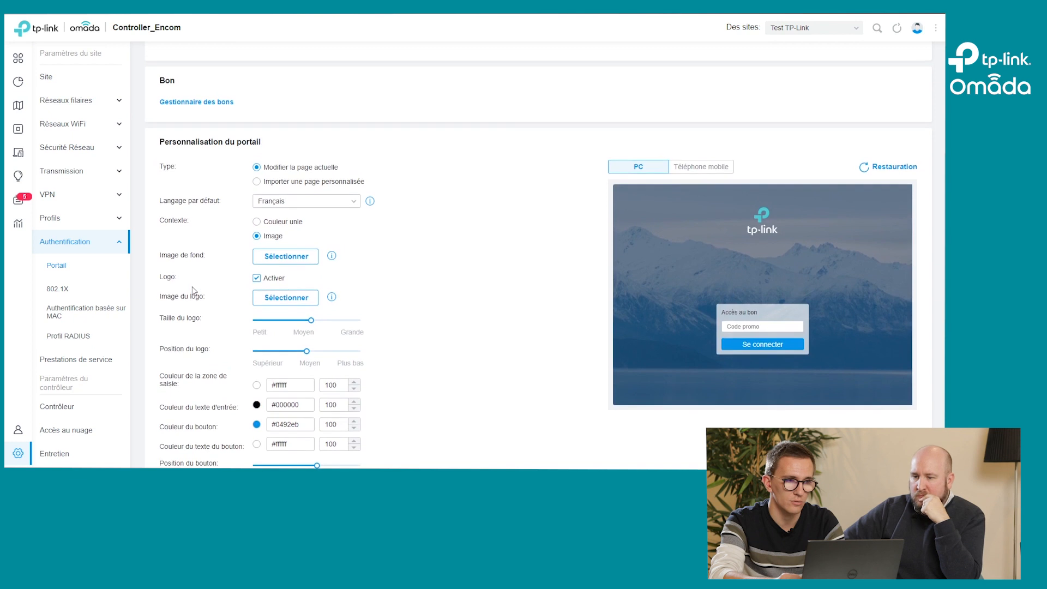
scroll(192, 289, up, 4)
scroll(192, 289, down, 5)
scroll(194, 291, down, 3)
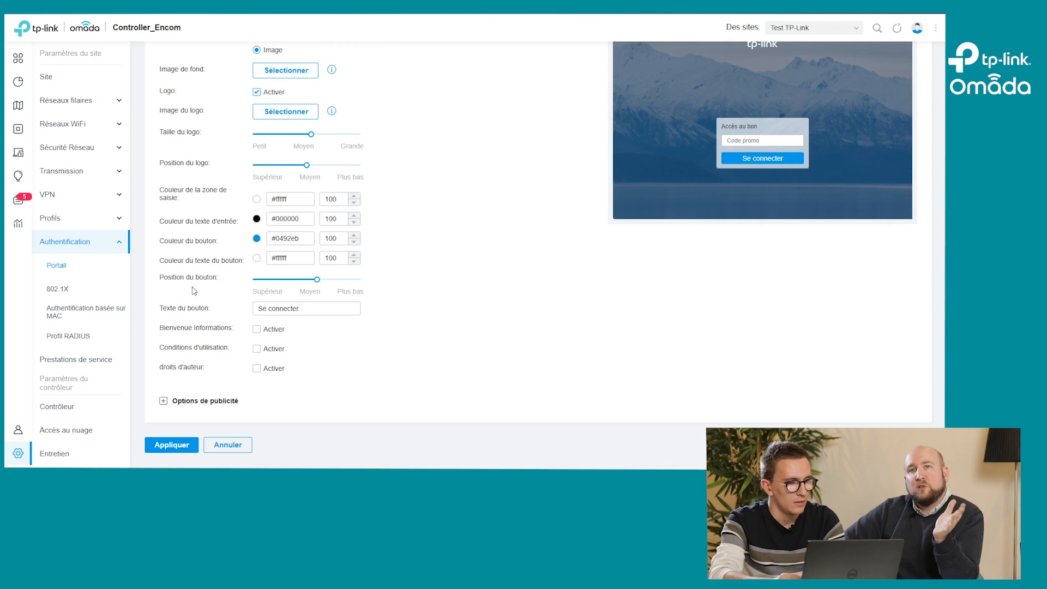
scroll(194, 291, up, 7)
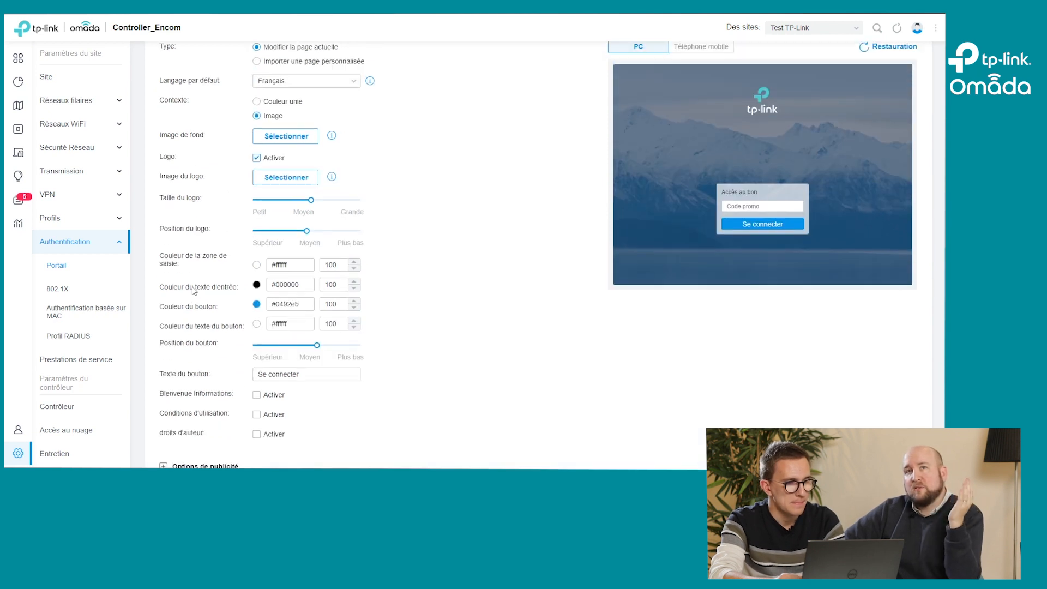
scroll(194, 291, down, 7)
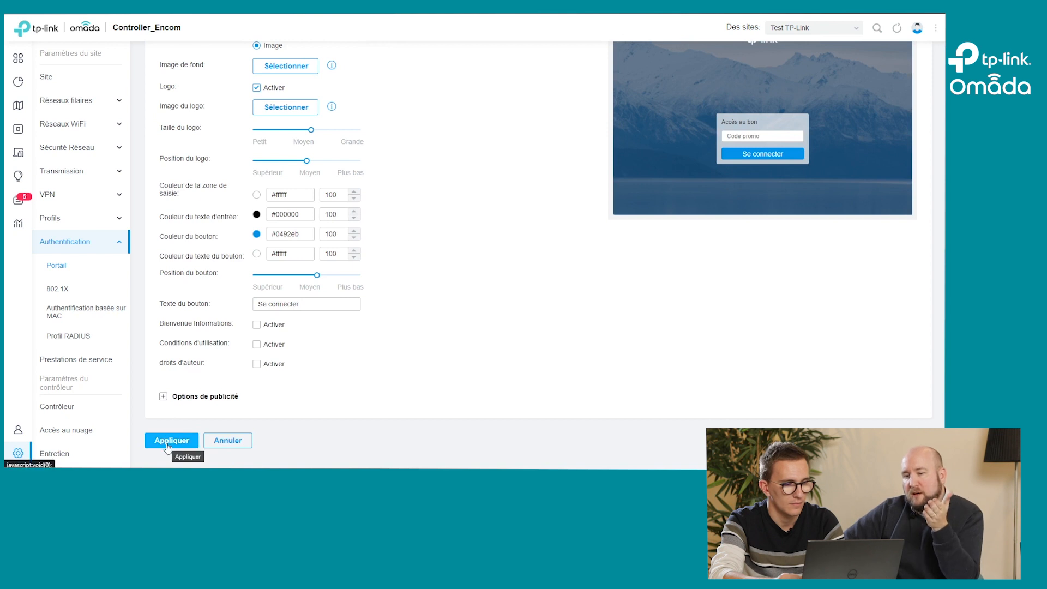
click(168, 441)
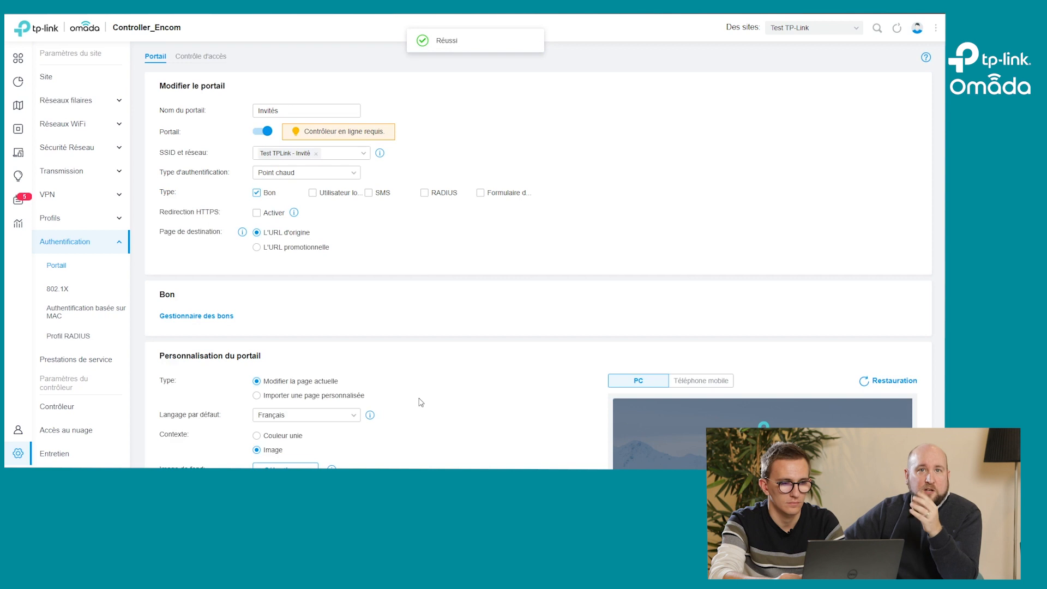
Step: Enable the terms of use on the portal page, check them in the preview, and disable them again
scroll(420, 401, down, 7)
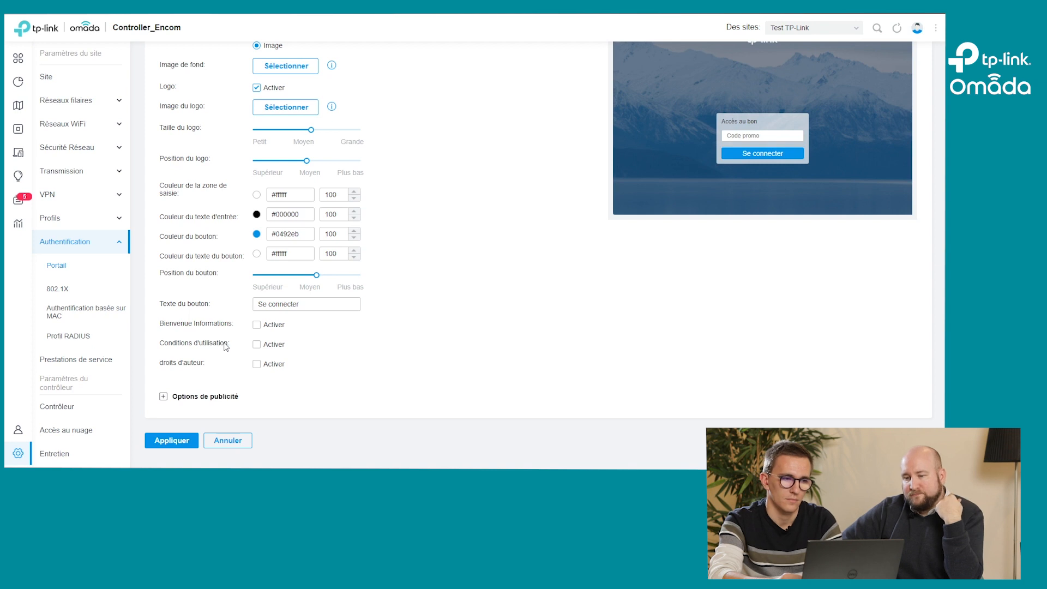
click(257, 345)
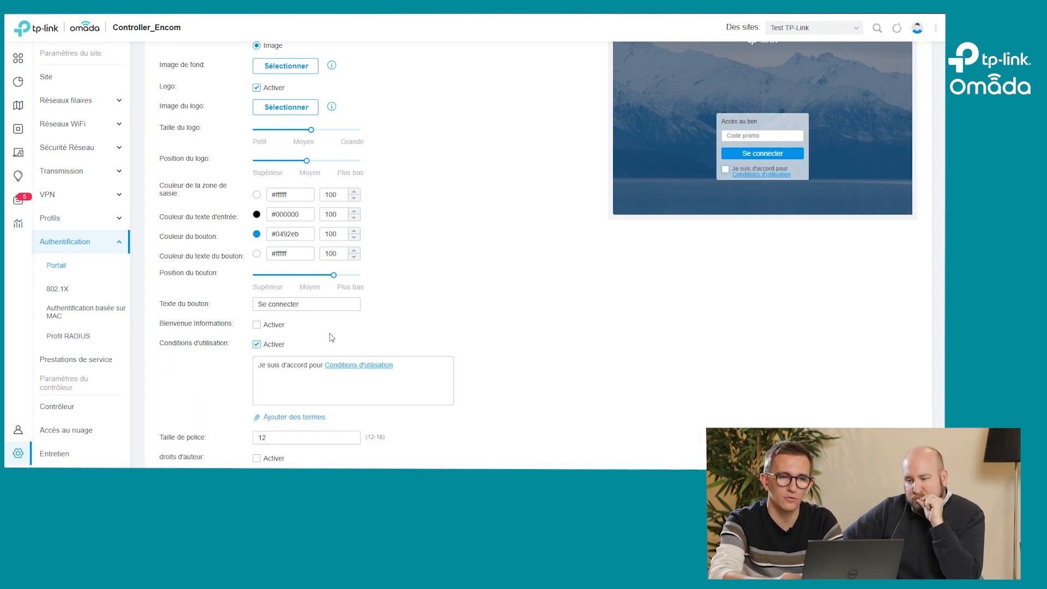
scroll(762, 165, up, 3)
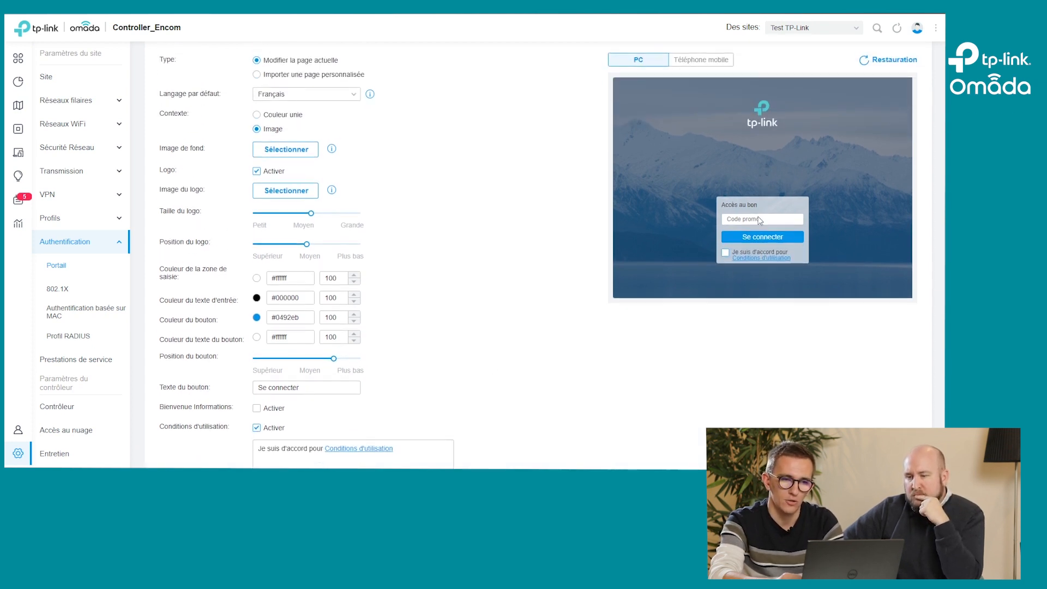
scroll(656, 288, down, 3)
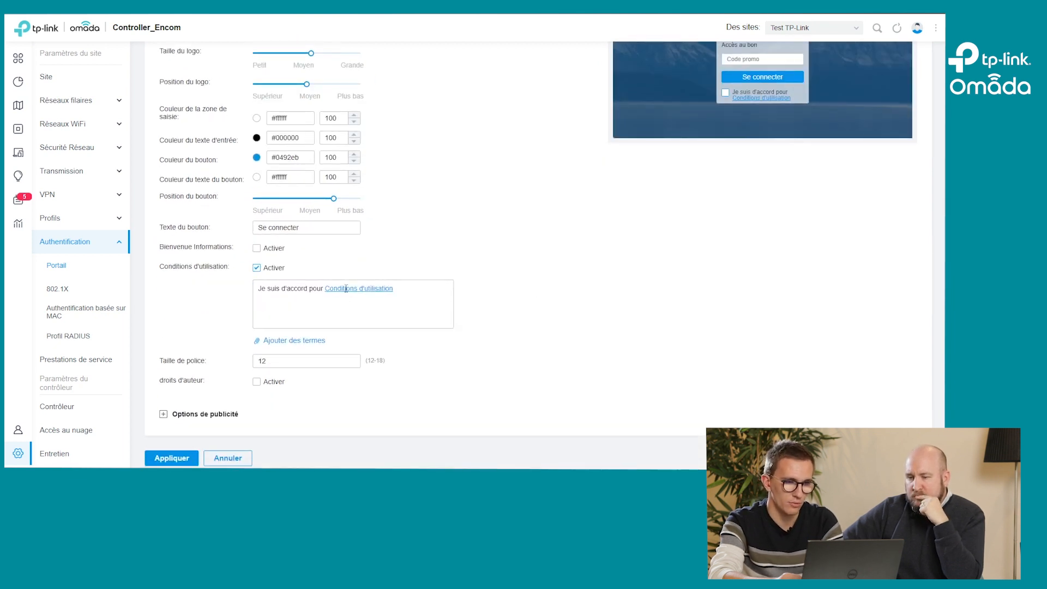
click(265, 268)
Step: Open the portal's voucher manager and start creating vouchers
scroll(272, 280, up, 5)
scroll(272, 282, up, 1)
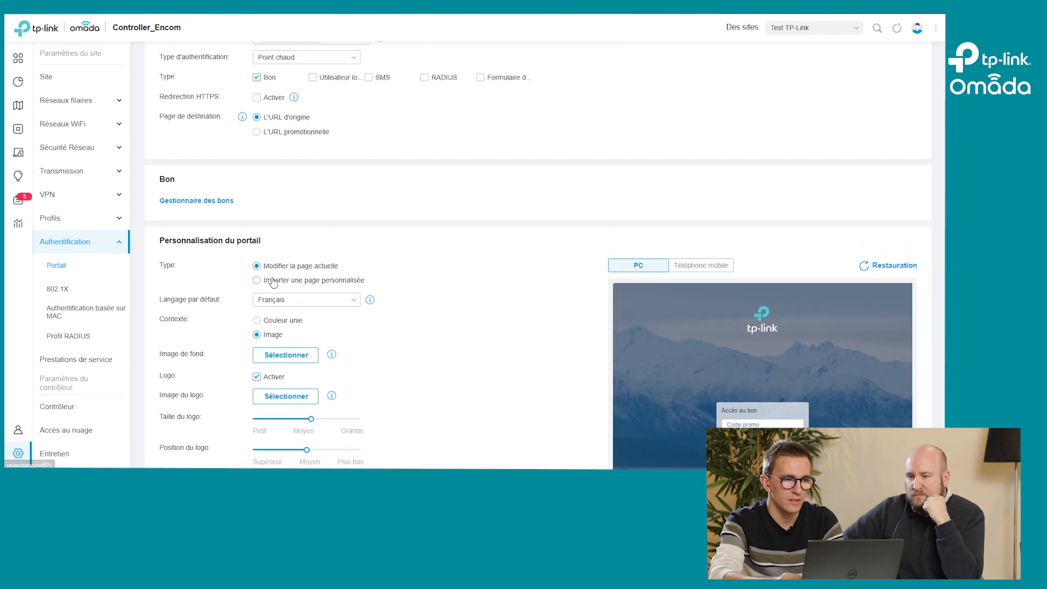
drag(159, 185, 265, 210)
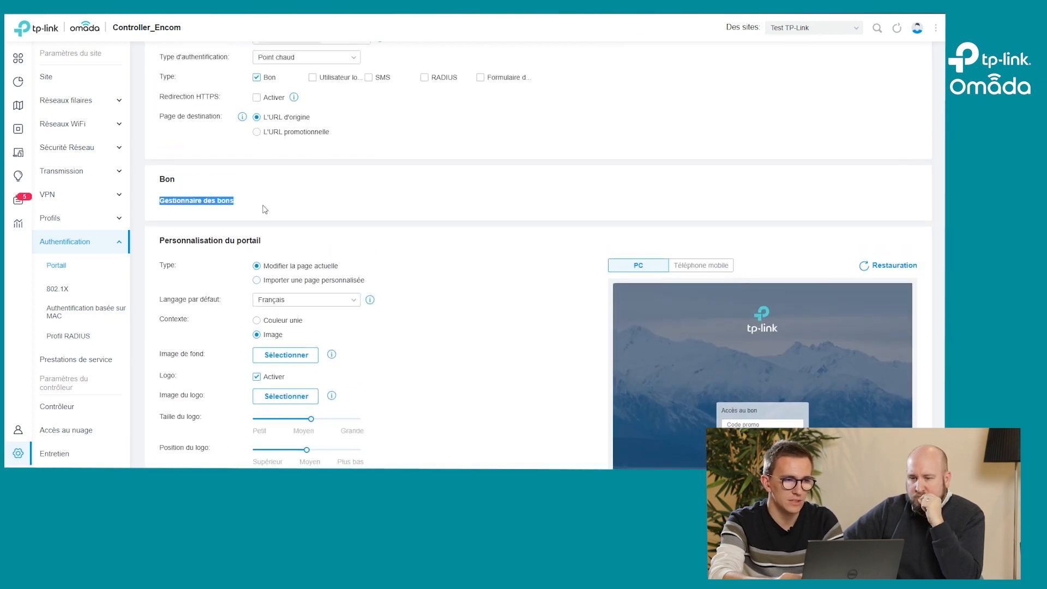
click(270, 212)
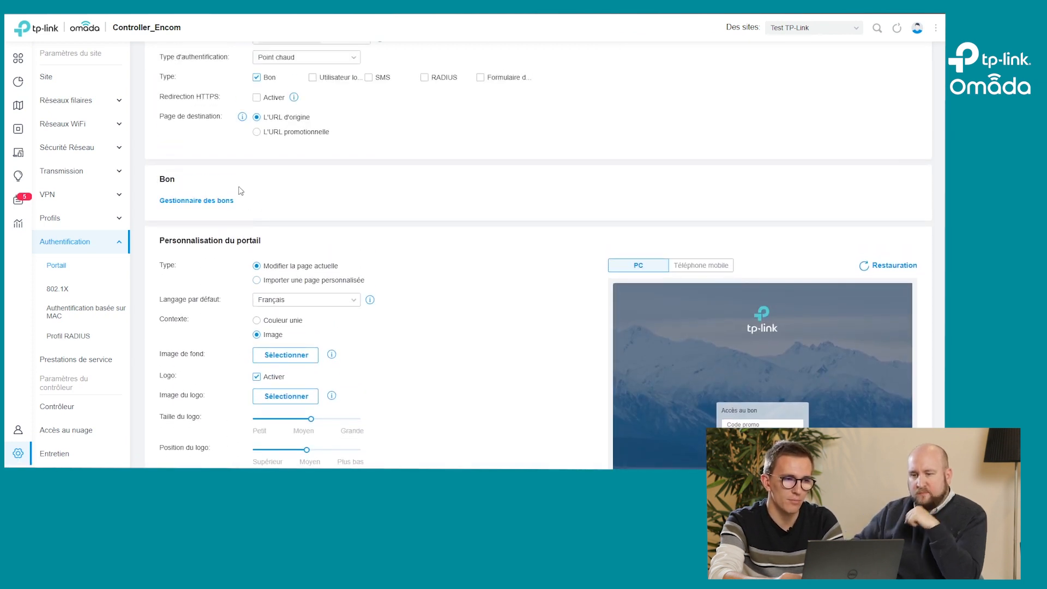
click(208, 201)
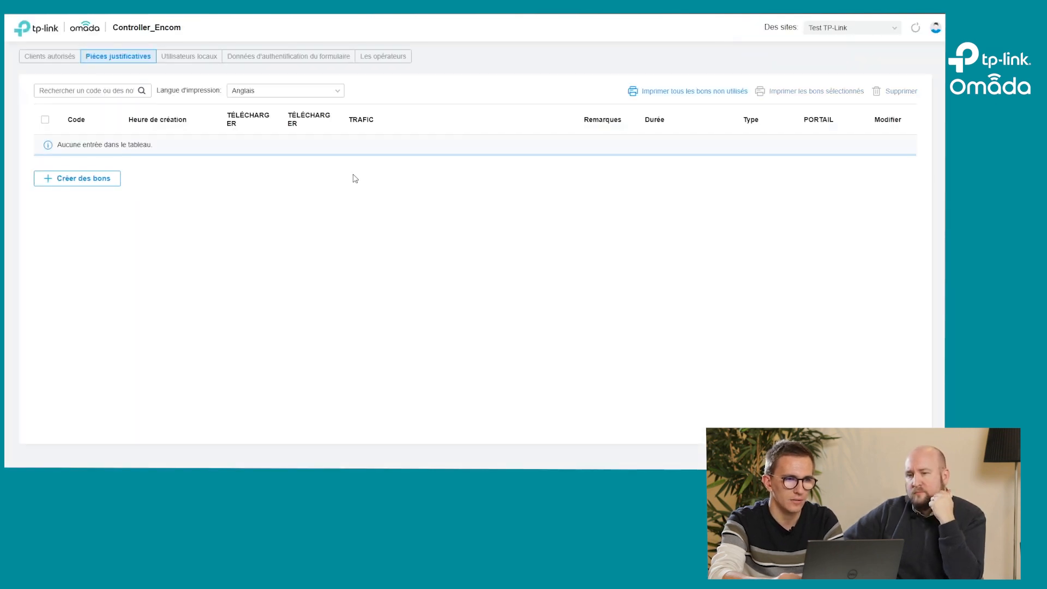
click(77, 177)
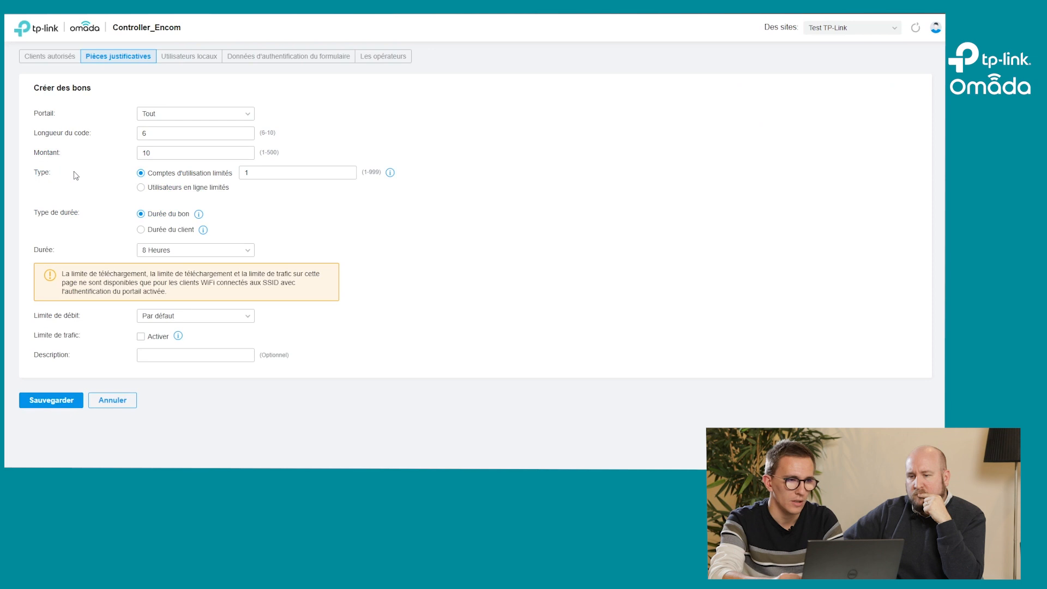
Step: Review the voucher form's portal, code length, quantity, usage type, rate limit and description options, and cancel the form
click(172, 115)
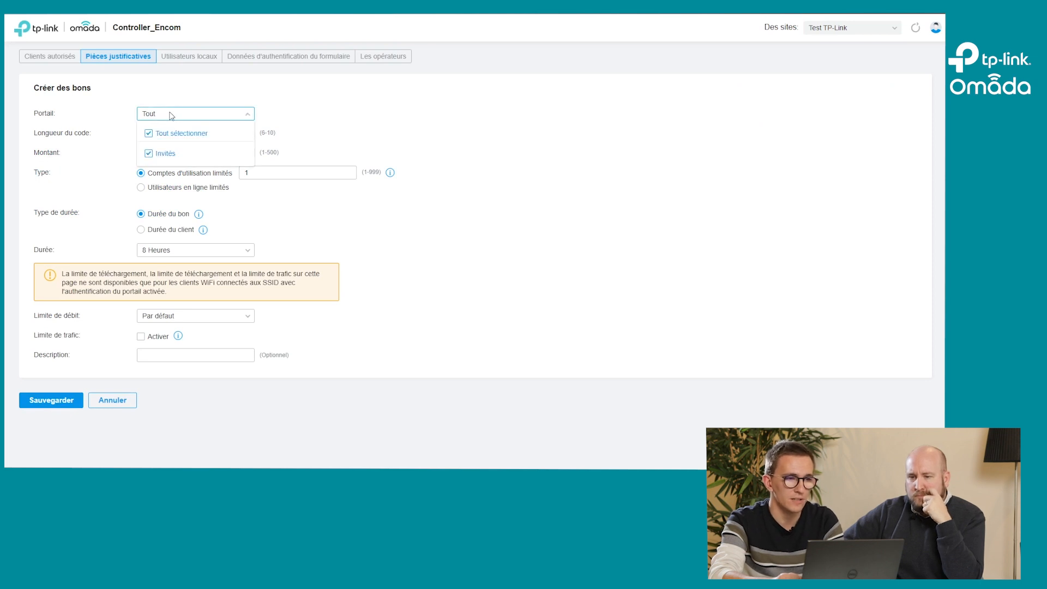
click(61, 116)
click(159, 138)
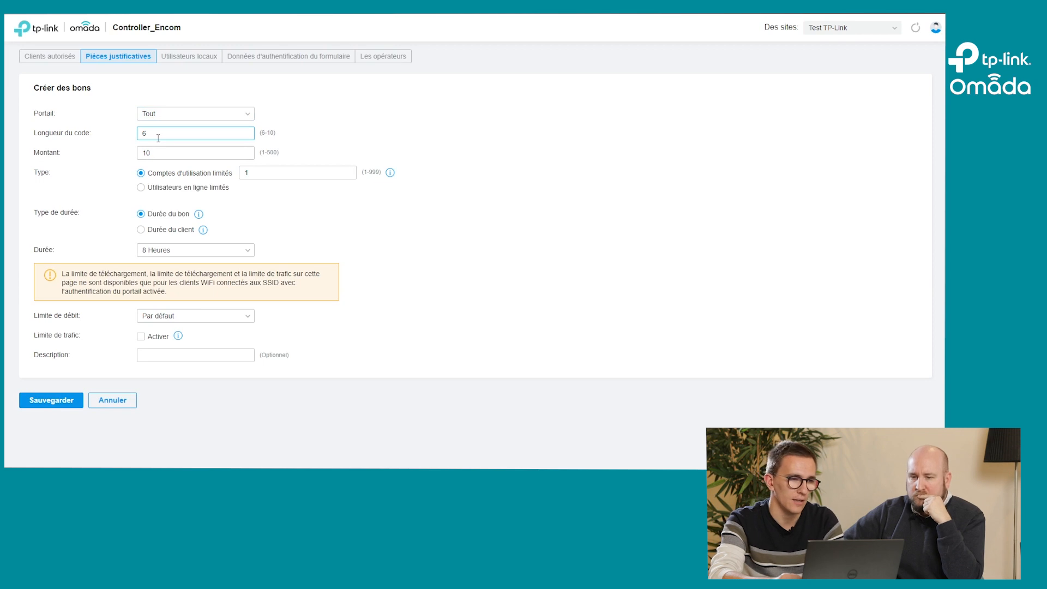
click(179, 158)
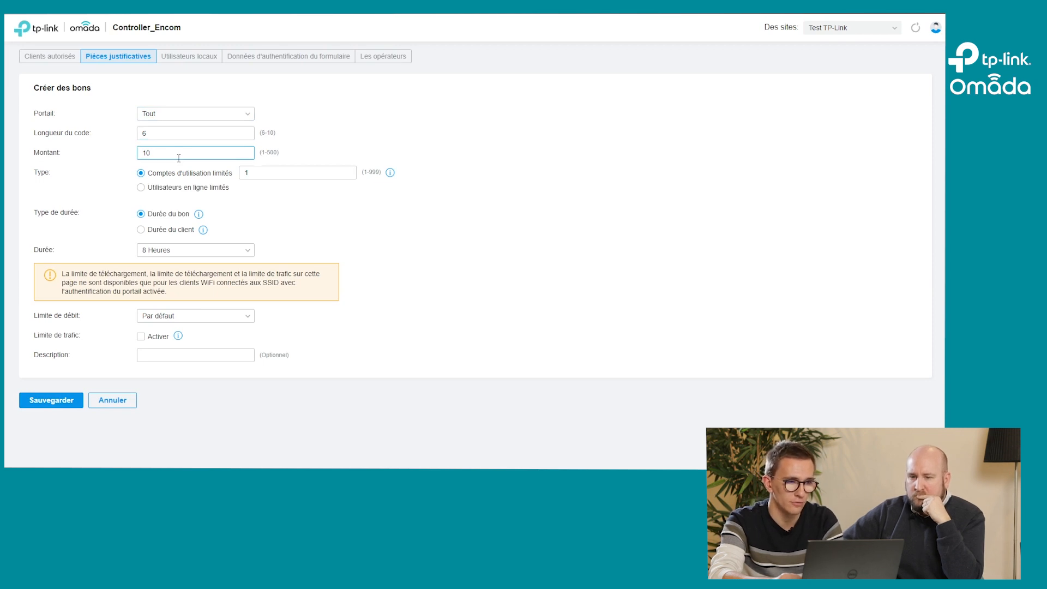
click(190, 169)
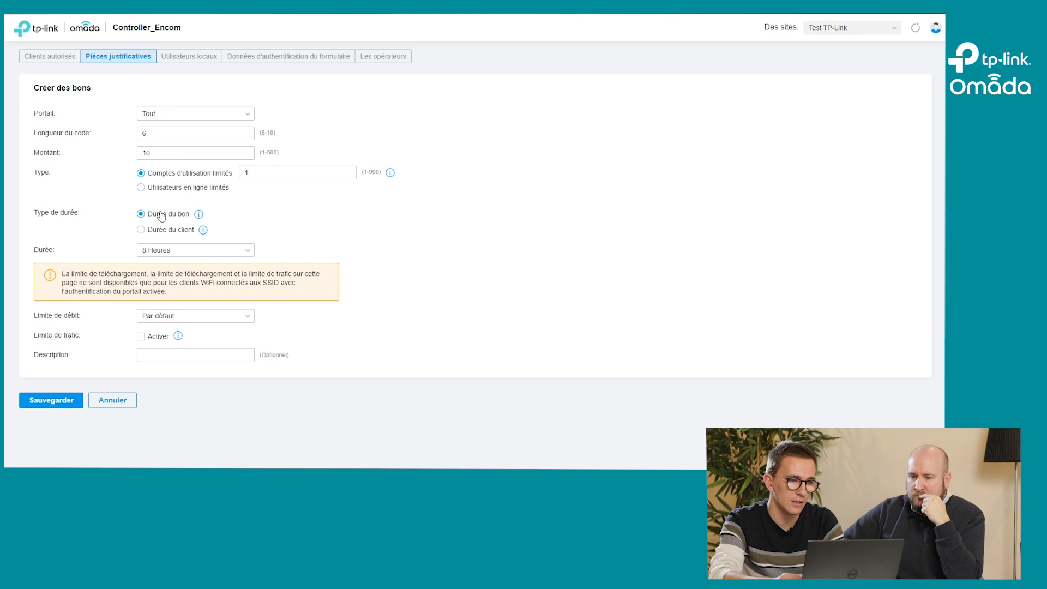
click(156, 319)
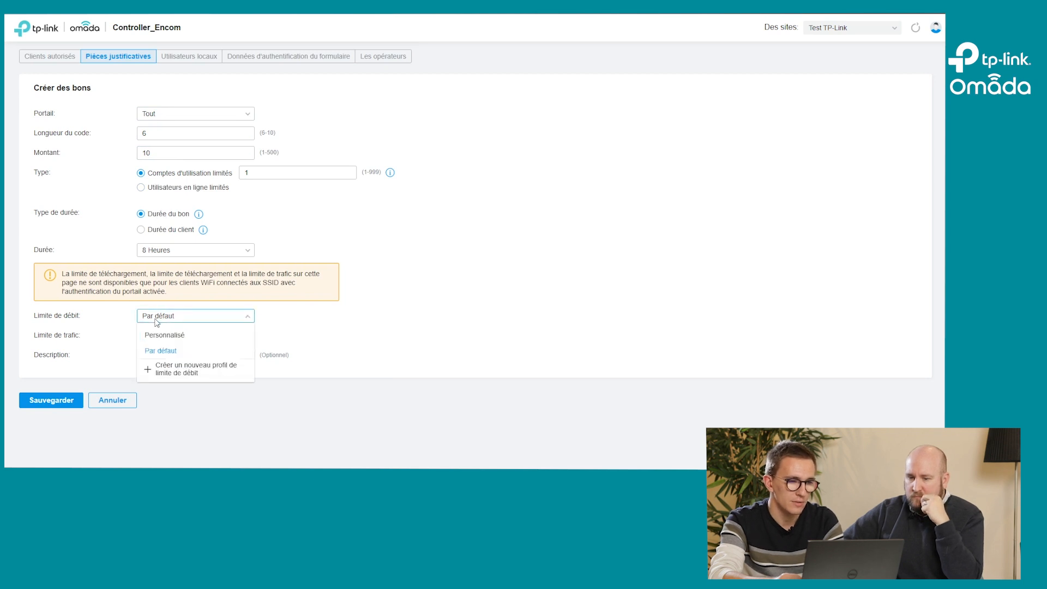
click(67, 333)
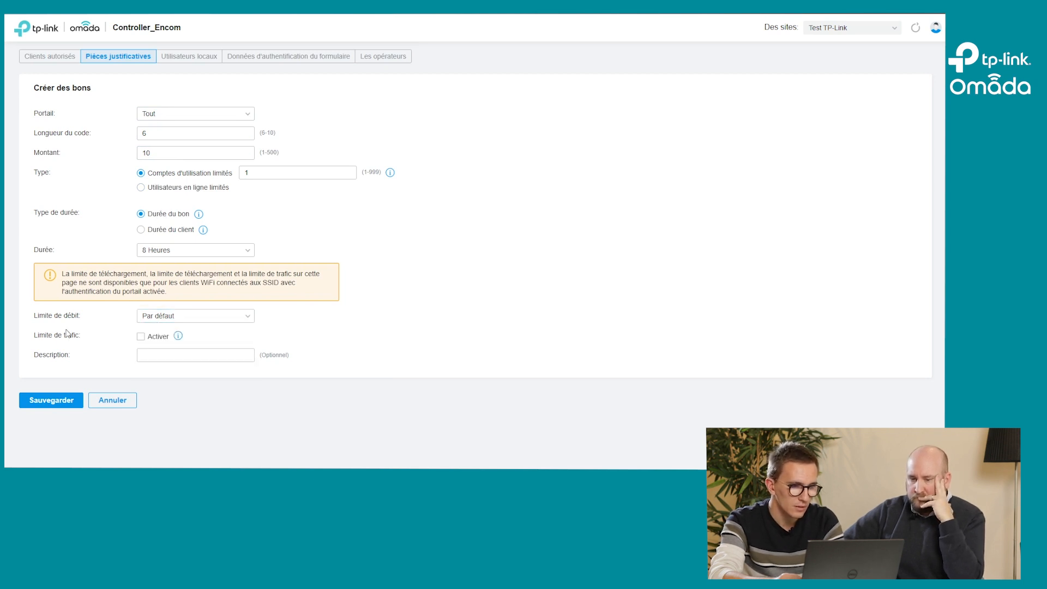
click(203, 358)
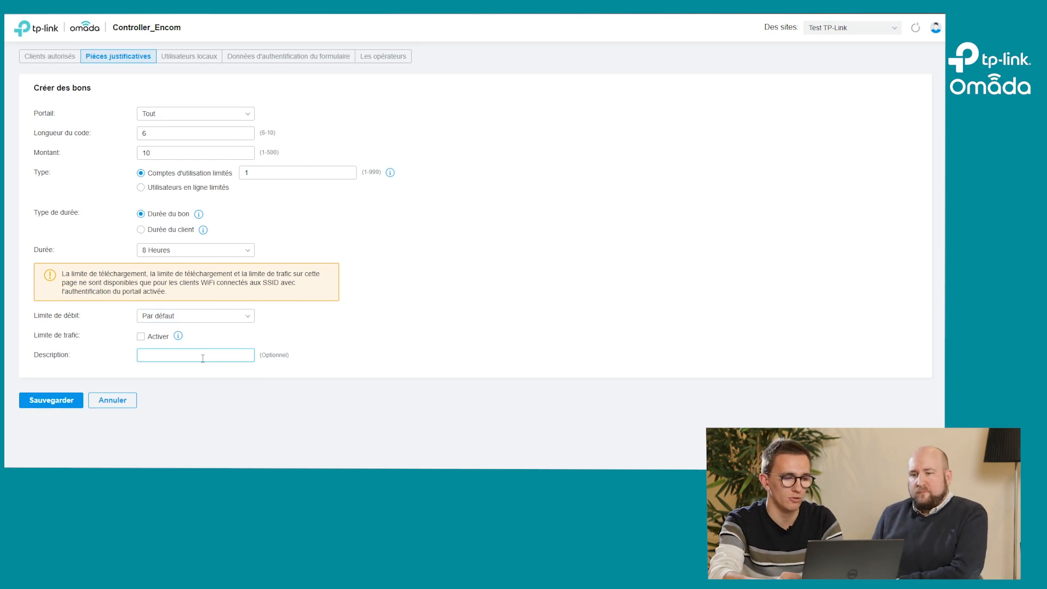
click(131, 398)
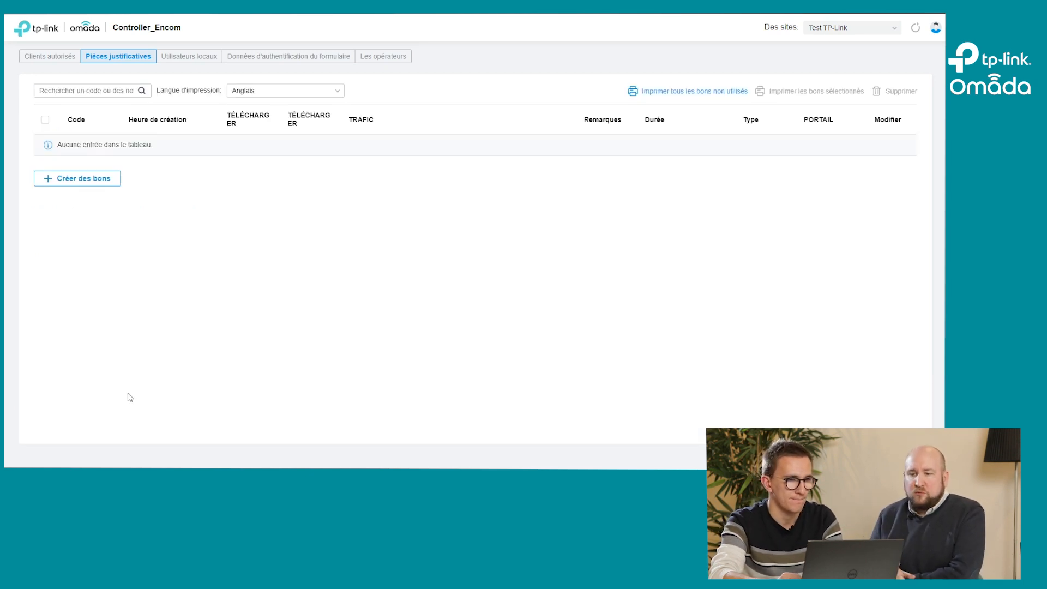
Step: Create 10 single-use vouchers for all portals with code length 6, an 8-hour voucher duration and the default rate limit
click(102, 188)
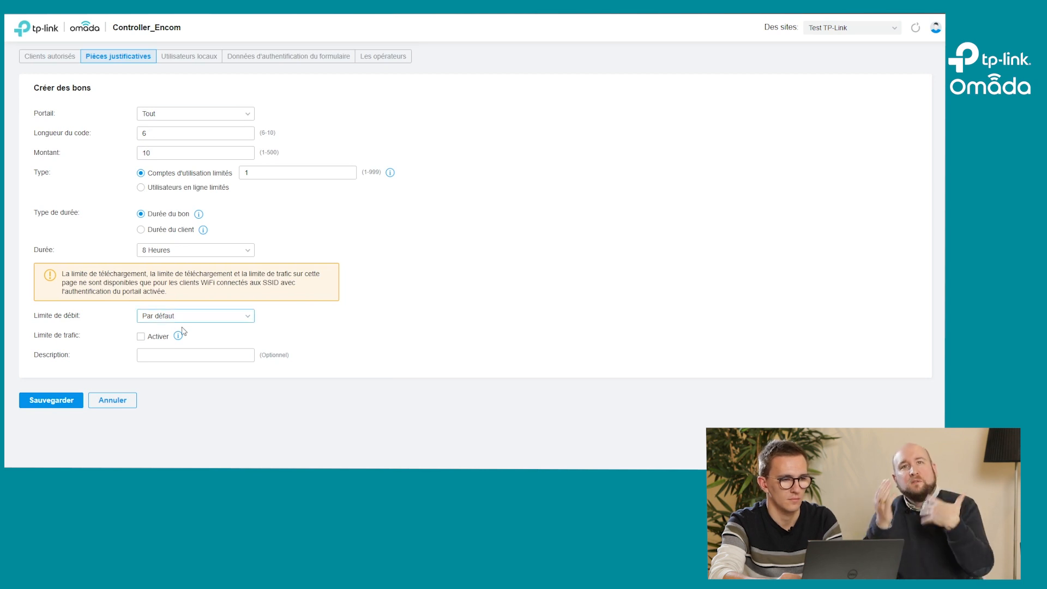
click(54, 400)
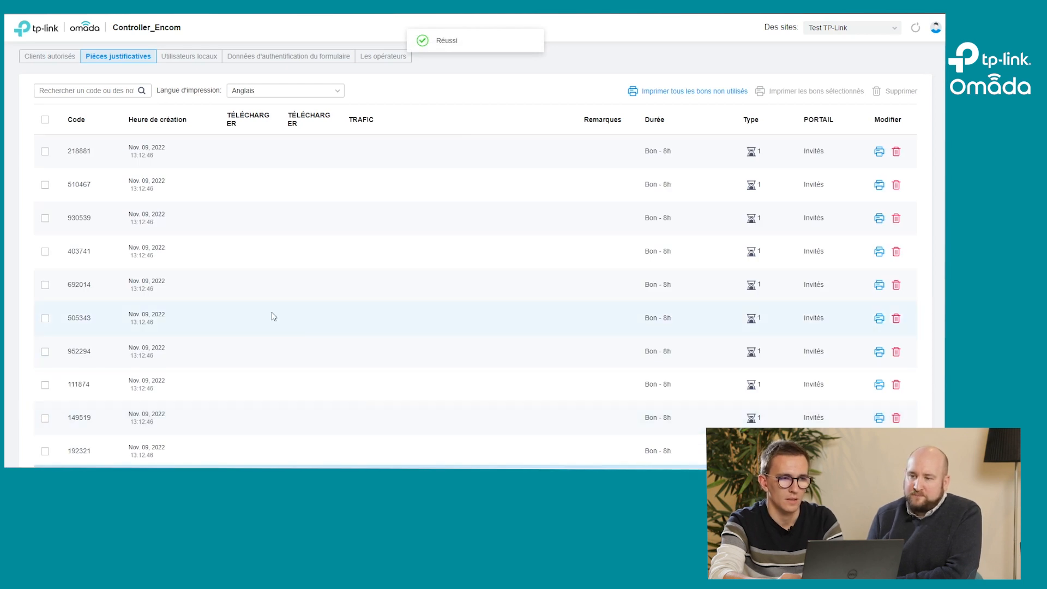
scroll(274, 316, down, 2)
scroll(274, 316, up, 2)
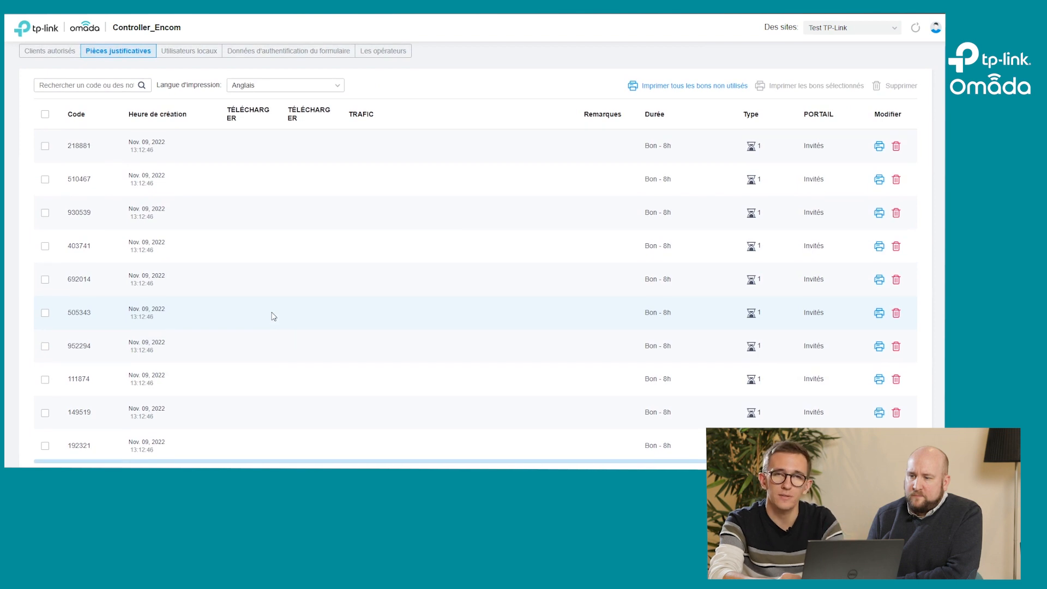
Step: Check the authorized clients list, the list of created vouchers and the Invités portal's settings
click(36, 51)
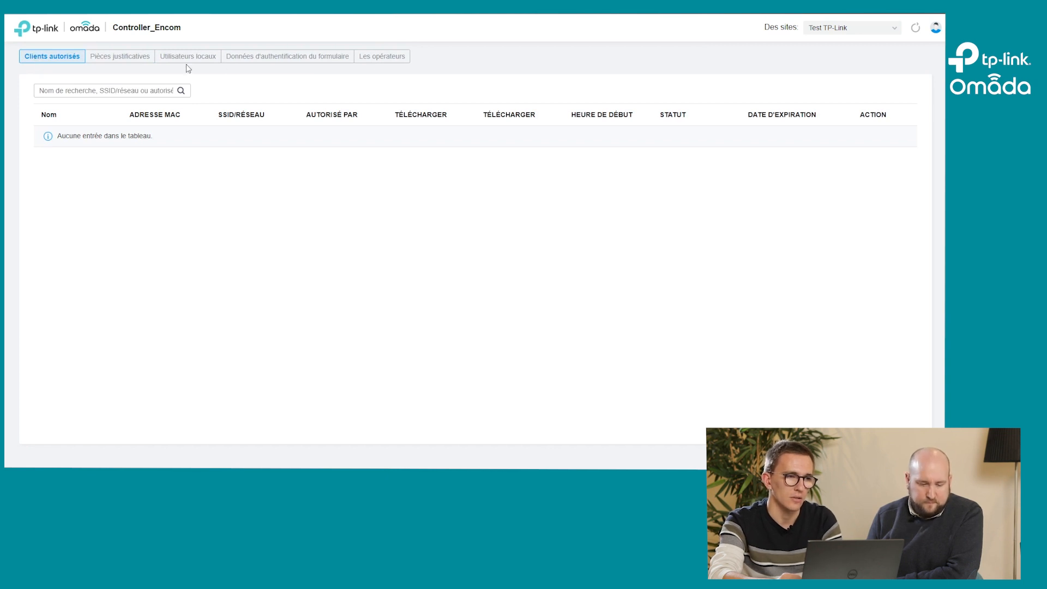
click(105, 61)
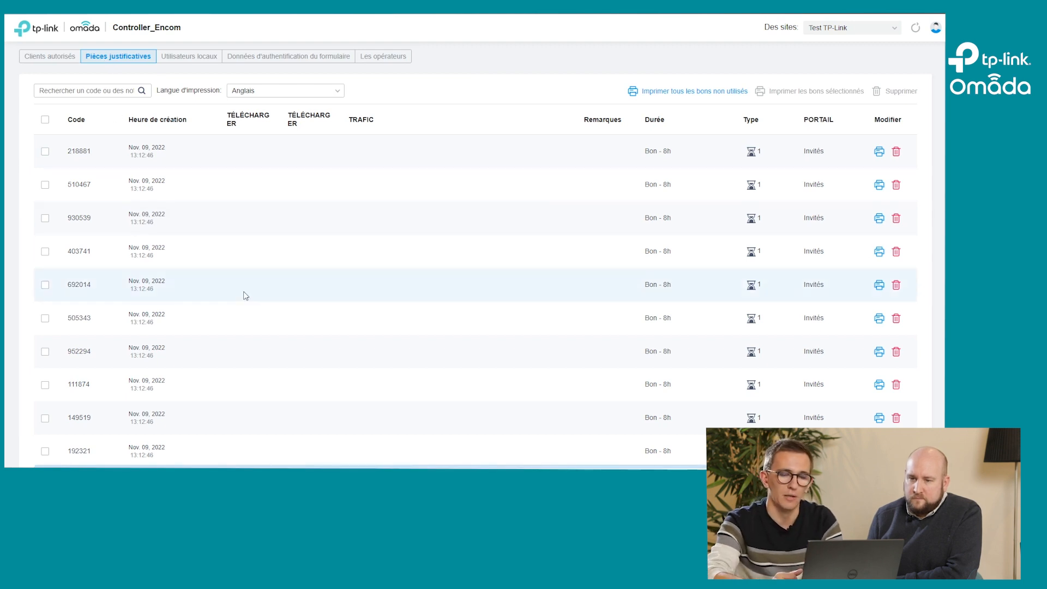
scroll(245, 295, down, 2)
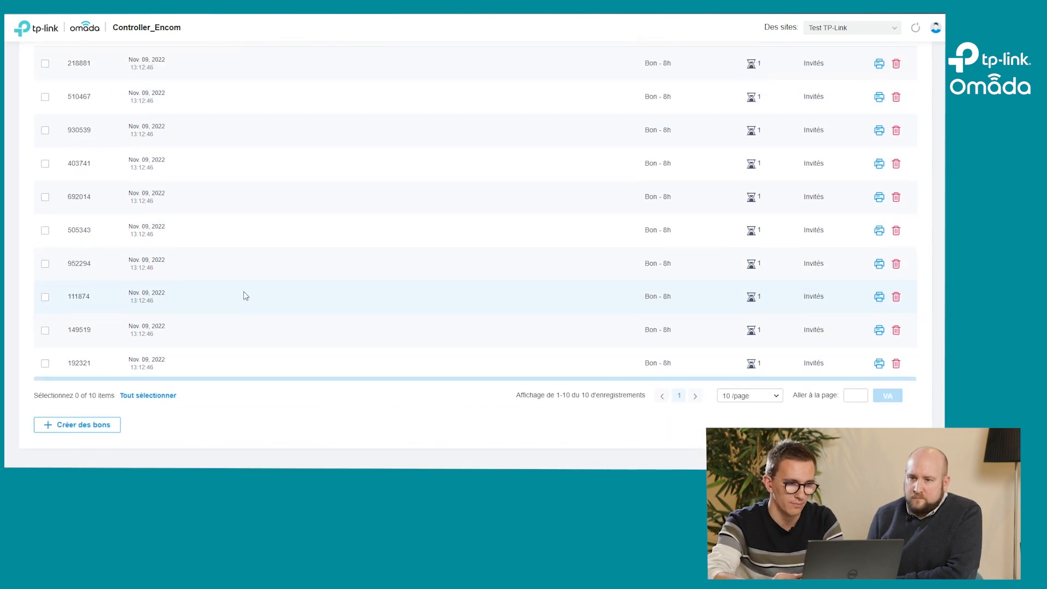
scroll(245, 295, up, 2)
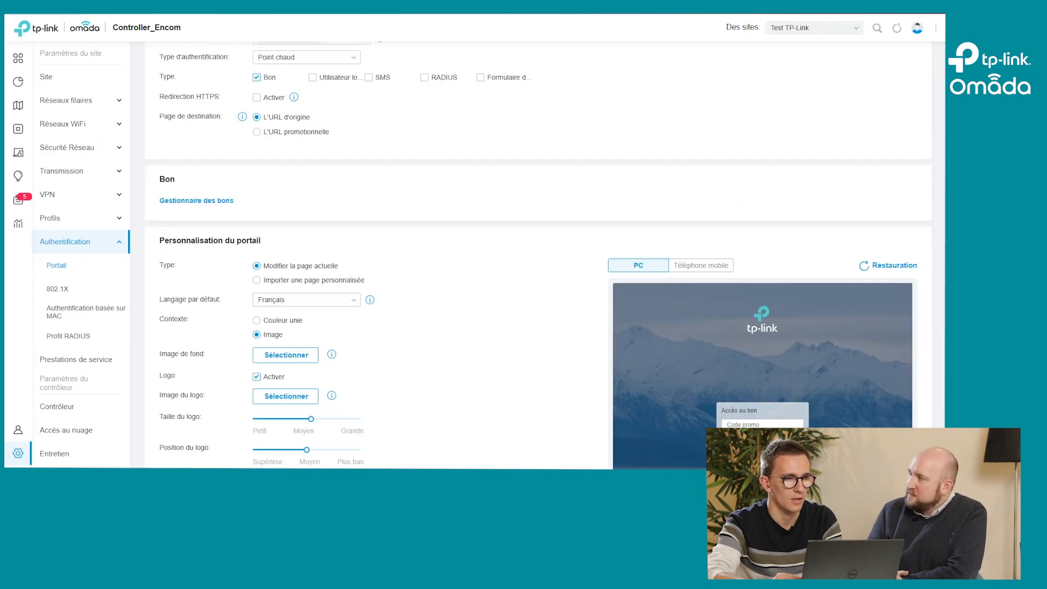
scroll(284, 204, up, 2)
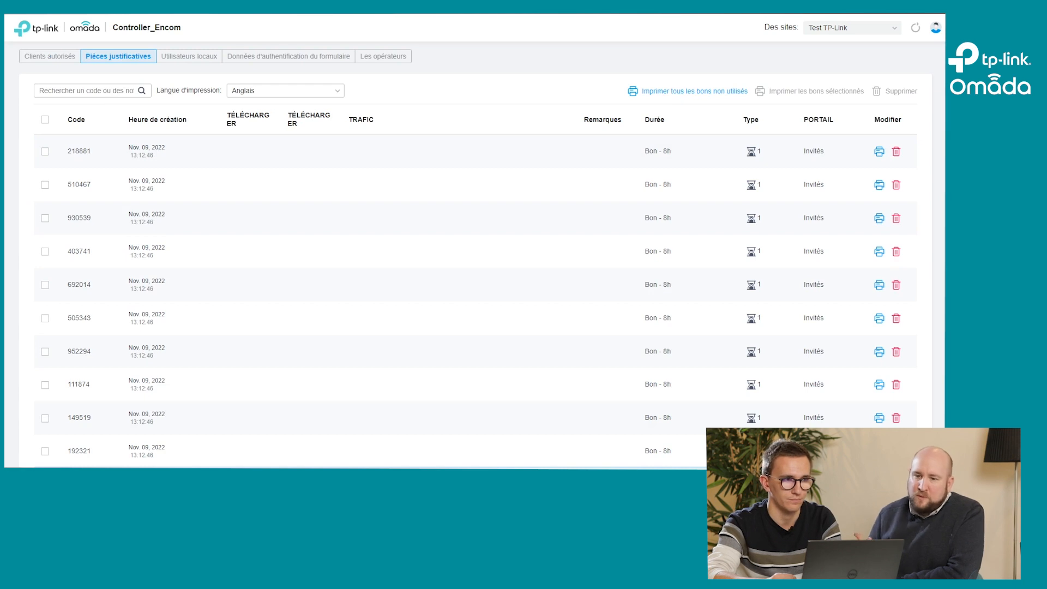
Step: Open the details of the EAP610-Outdoor access point from the site's device list
click(82, 5)
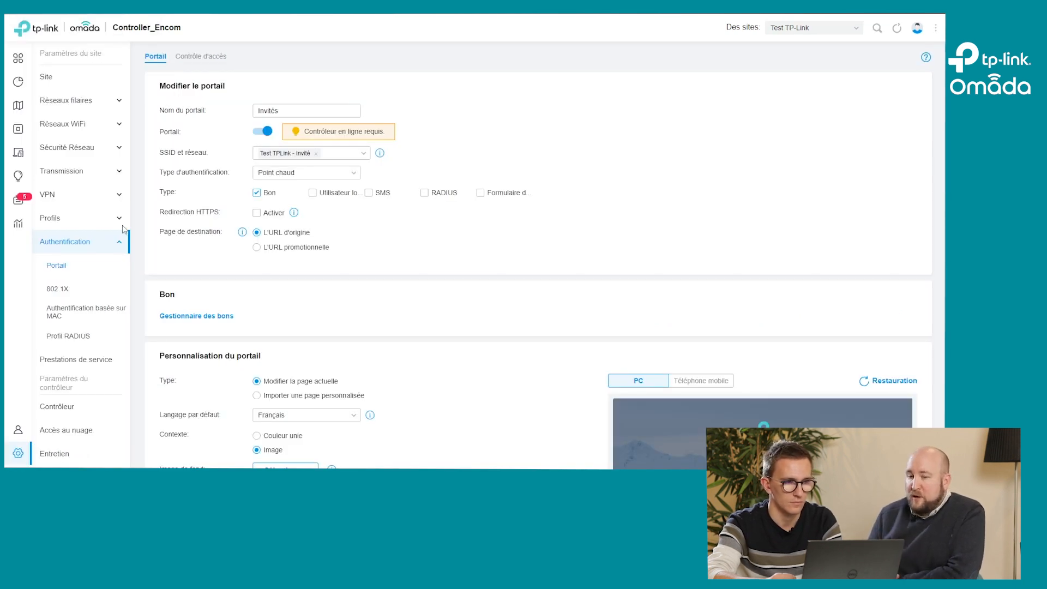
mouse_move(7, 160)
click(65, 130)
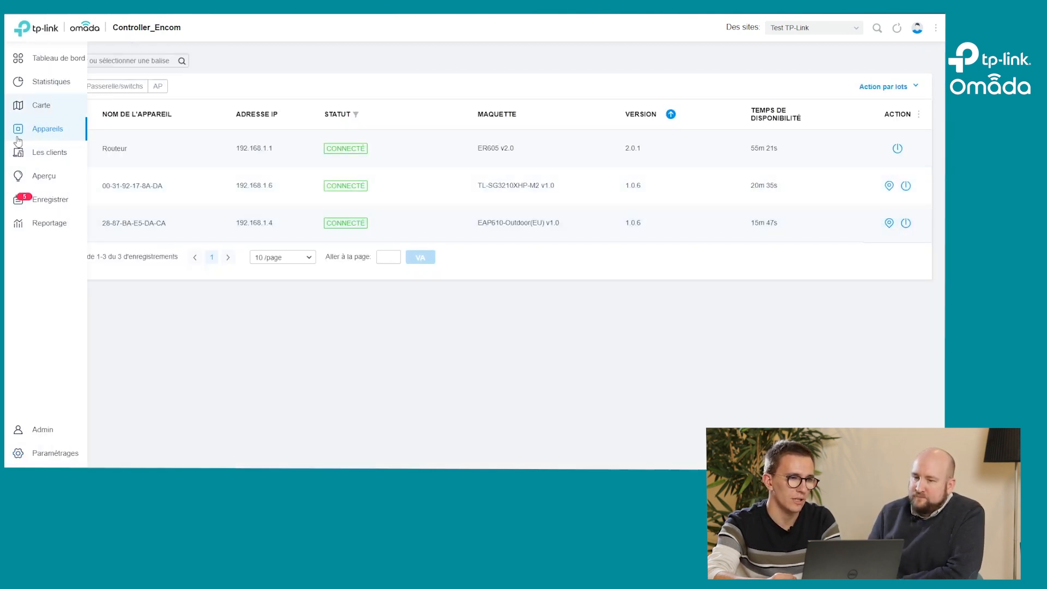
click(482, 231)
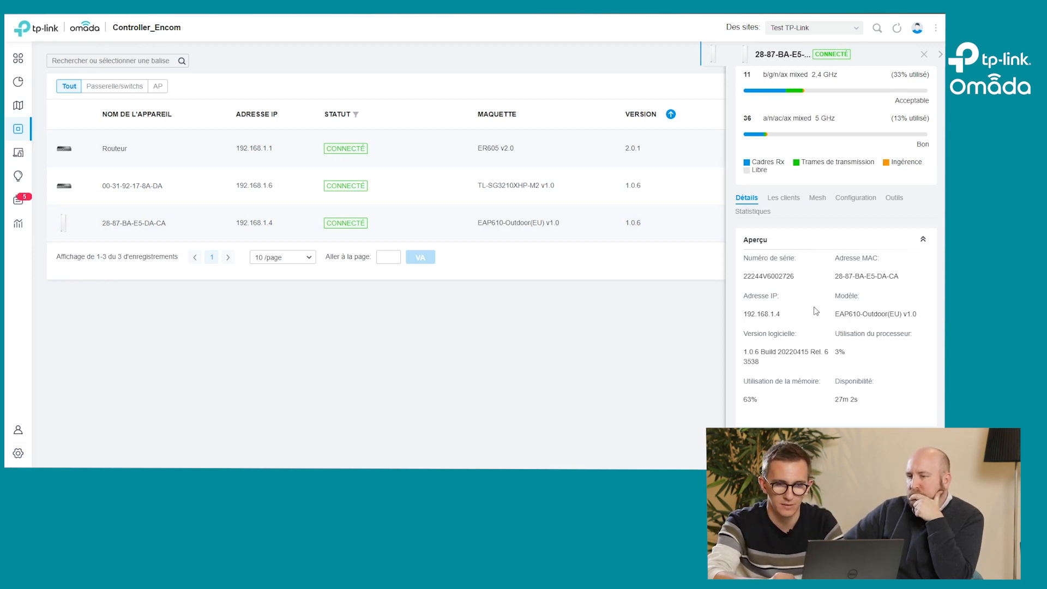
scroll(816, 310, down, 2)
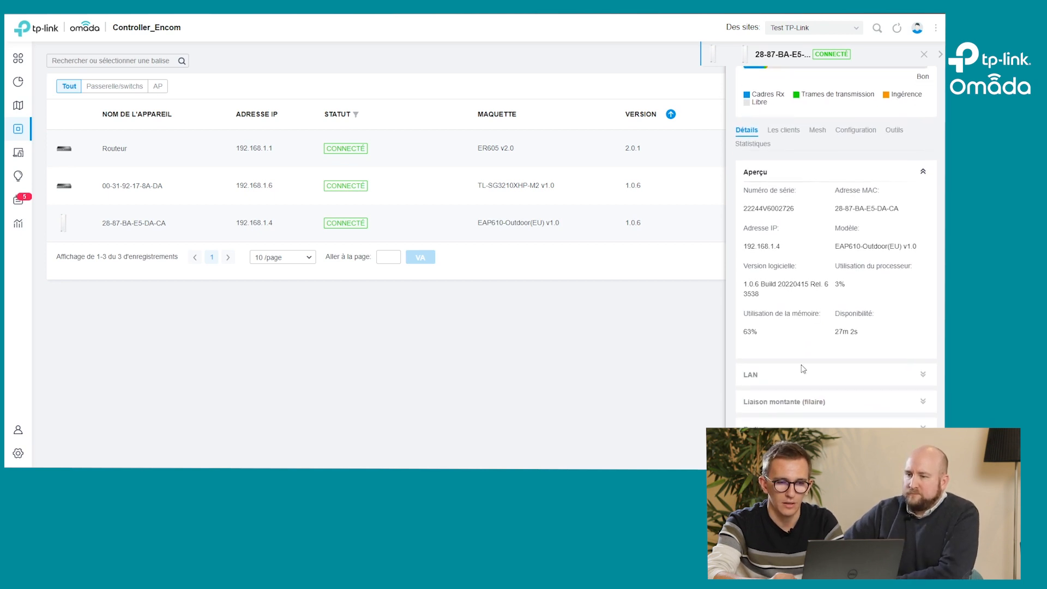
Step: Compare the access point's 2.4 GHz and 5 GHz radio details
click(799, 427)
scroll(800, 426, down, 3)
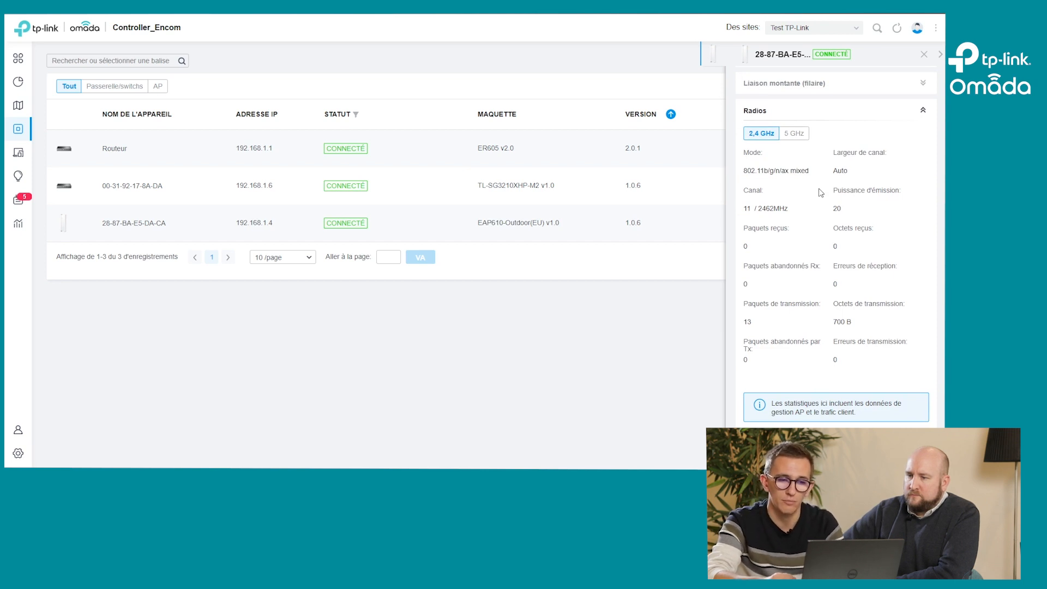
click(787, 134)
click(744, 135)
click(794, 134)
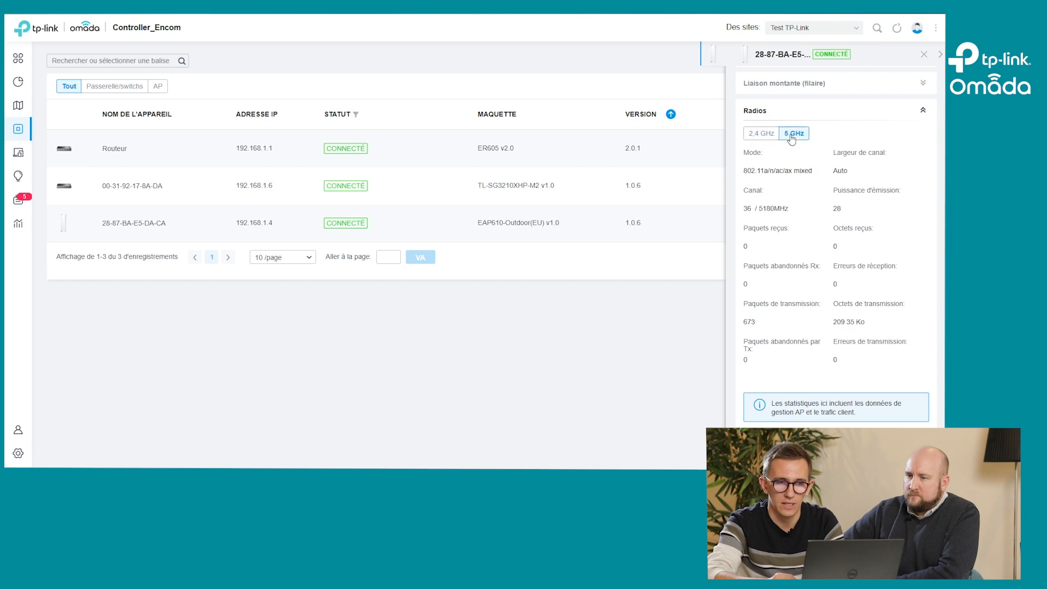
scroll(791, 137, up, 4)
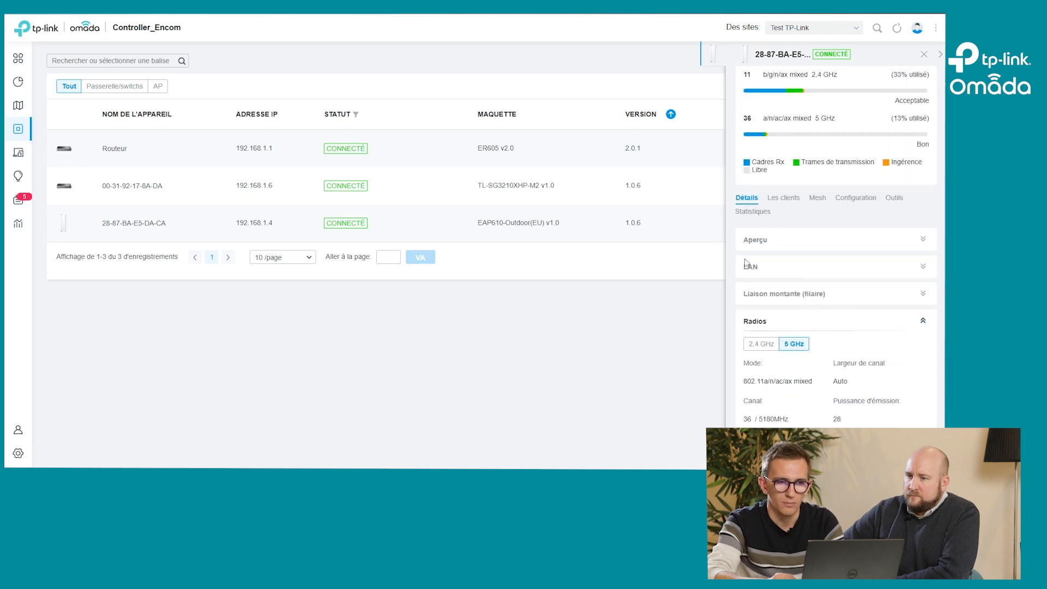
Step: Examine the access point's clients and mesh links, along with its general and IP configuration settings
click(784, 199)
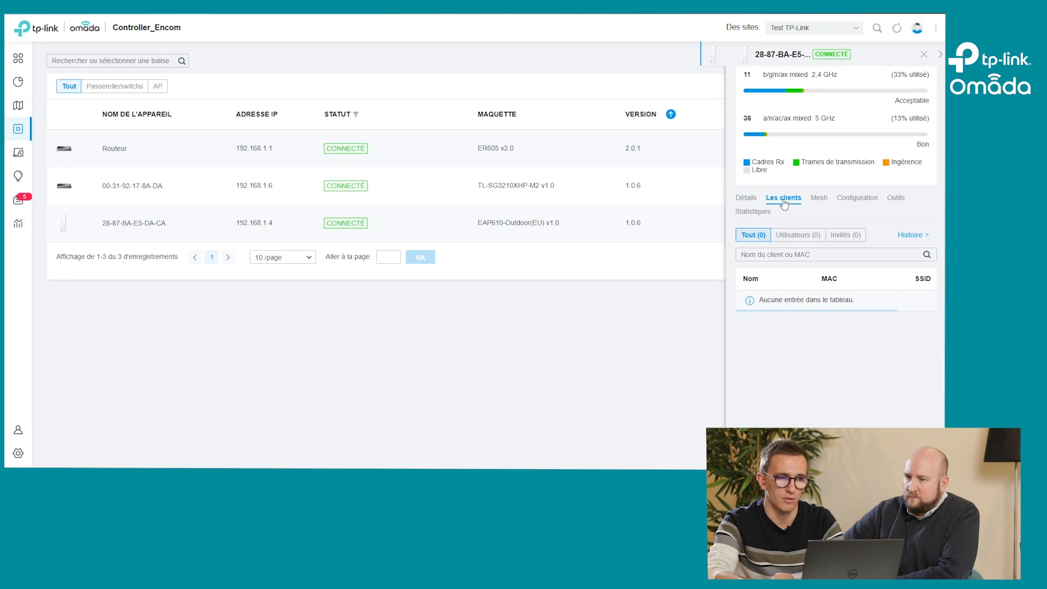
click(816, 200)
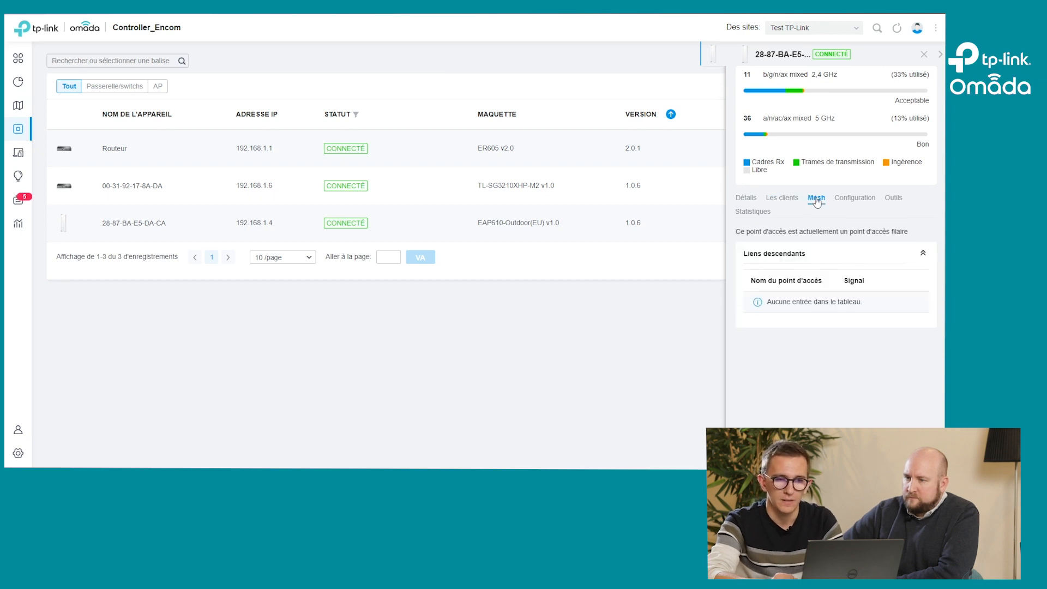
click(861, 200)
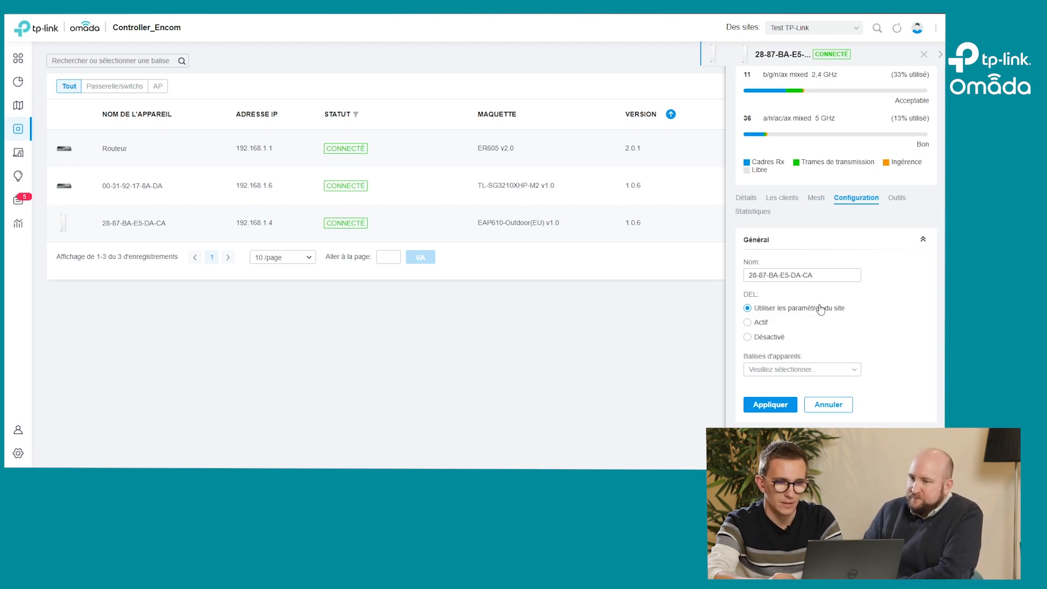
scroll(821, 308, down, 1)
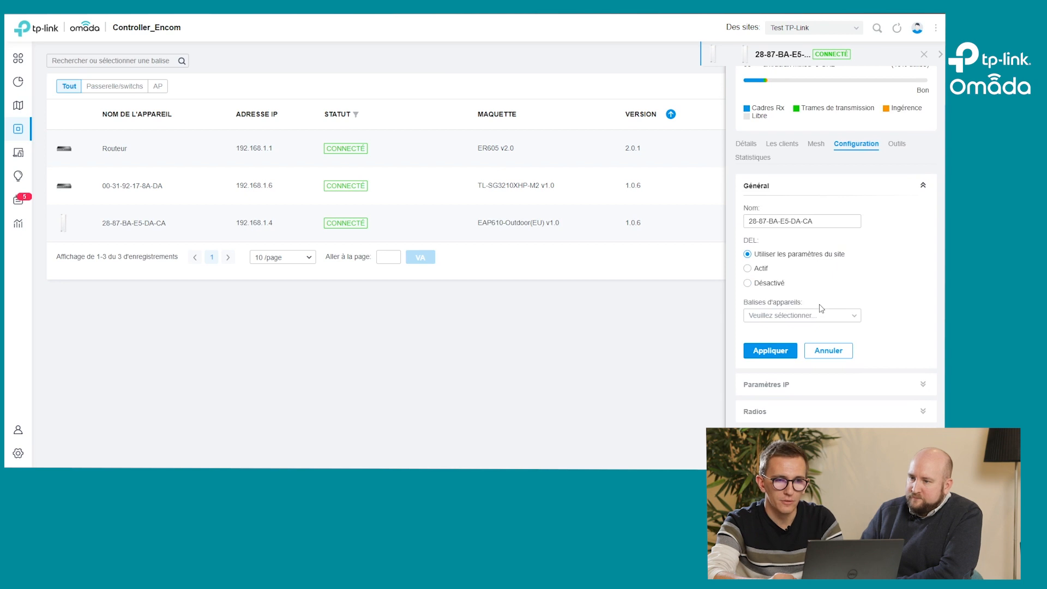
scroll(820, 309, down, 1)
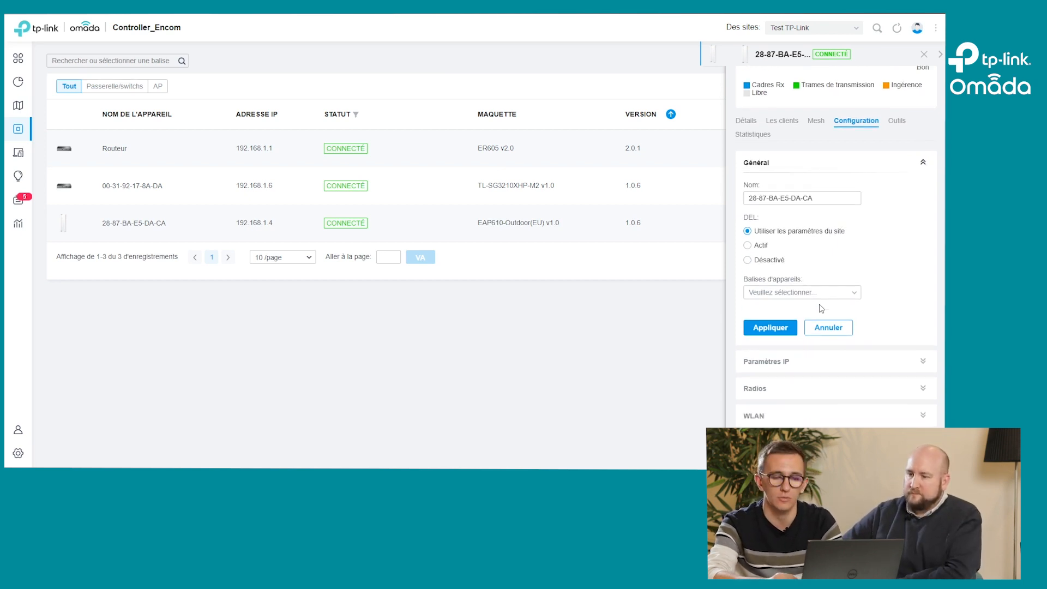
scroll(821, 309, down, 1)
click(779, 287)
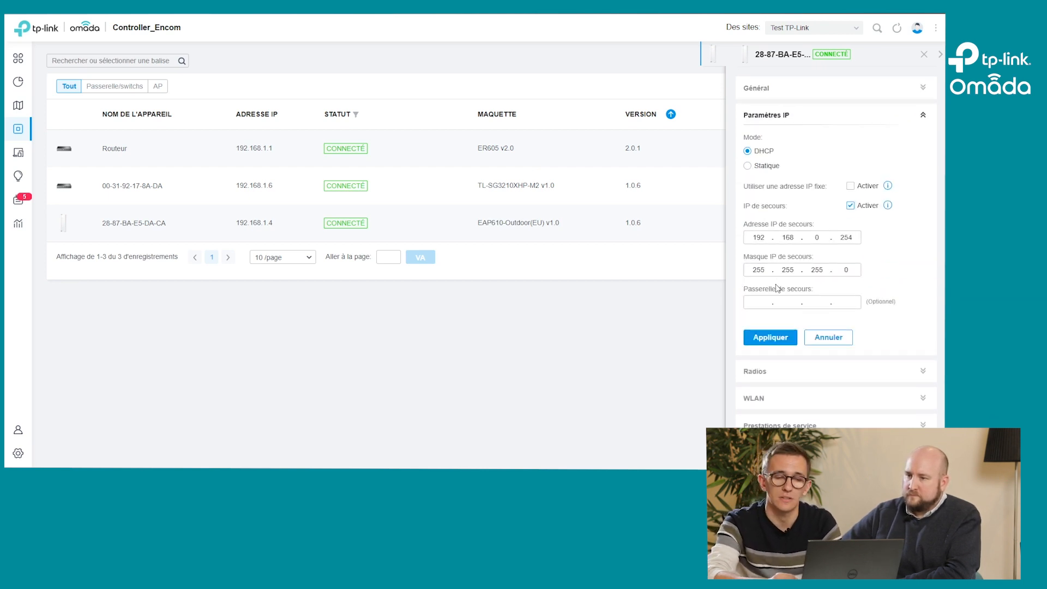
scroll(763, 306, down, 1)
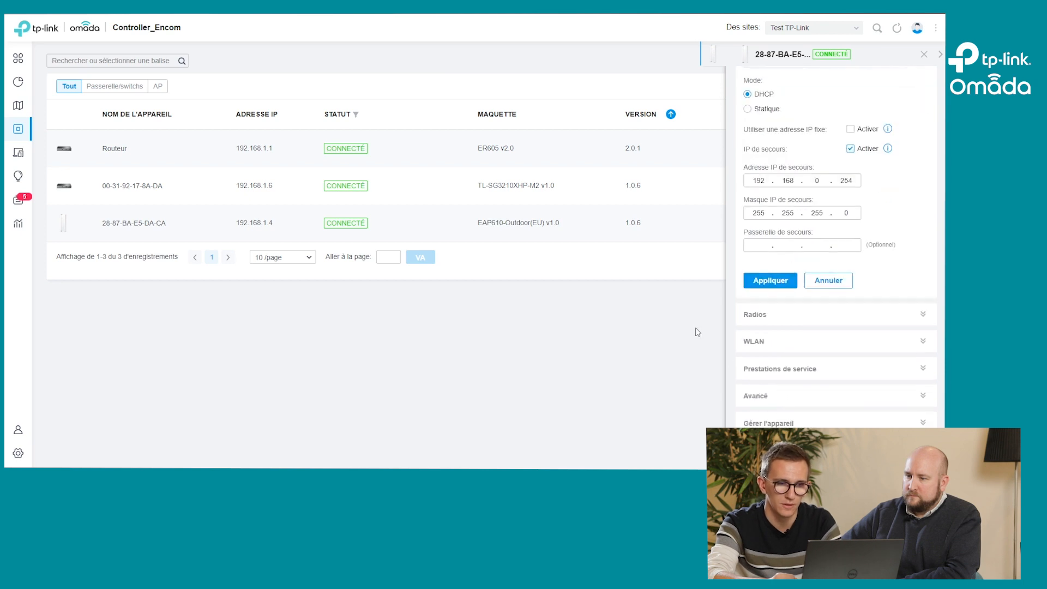
Step: Review the access point's 2.4 GHz radio settings, including the available transmission power levels and channel choices
click(758, 314)
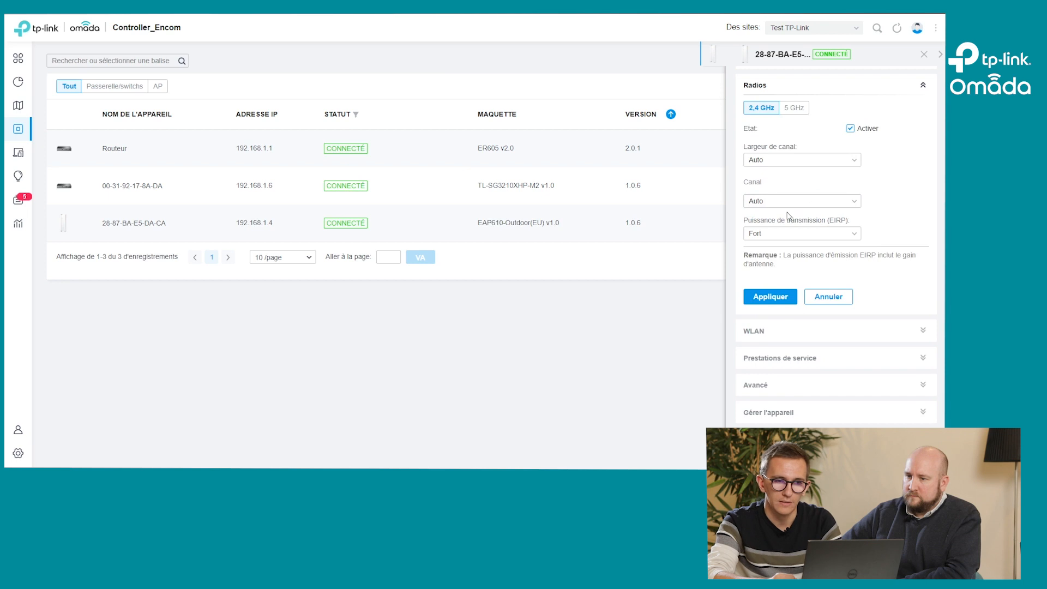
scroll(791, 243, up, 1)
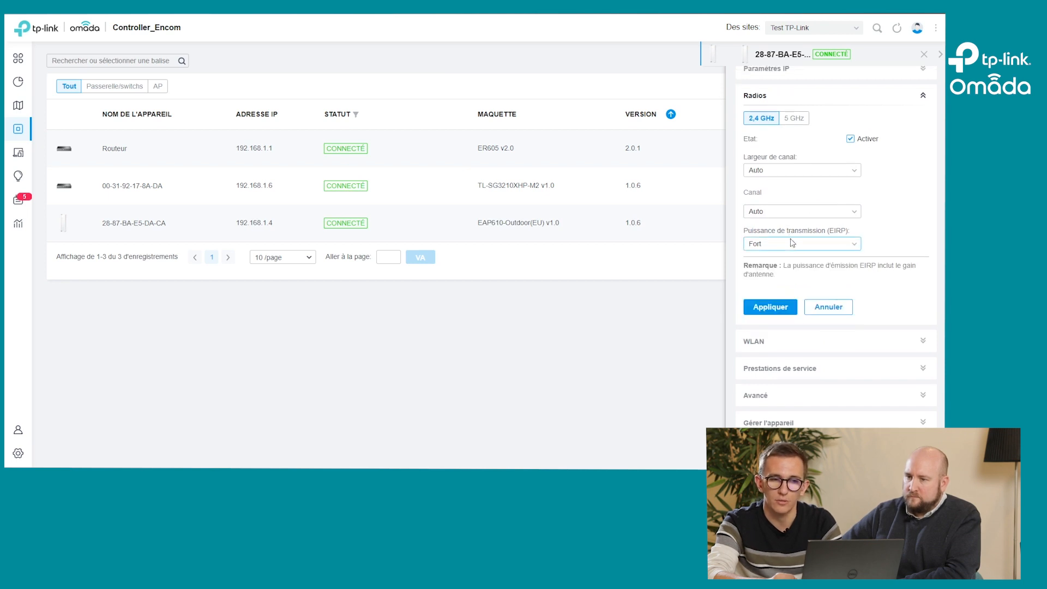
click(791, 246)
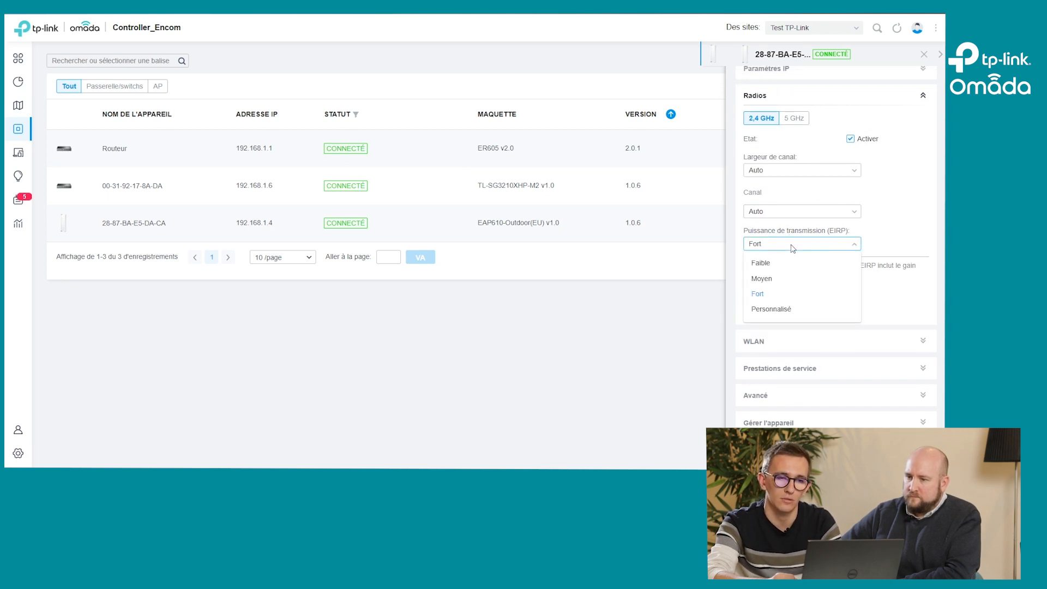
click(791, 245)
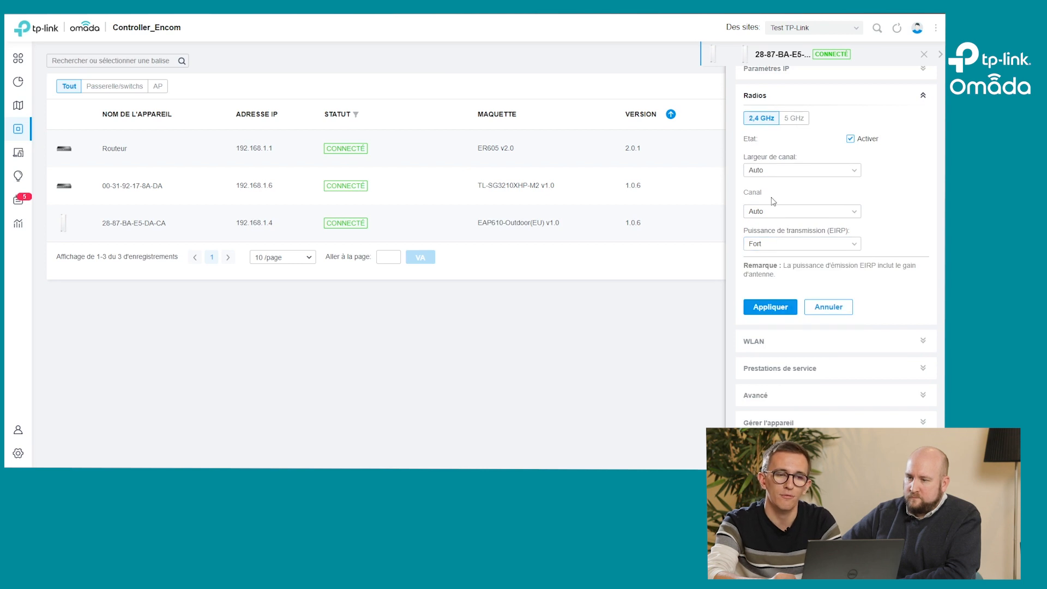
click(774, 213)
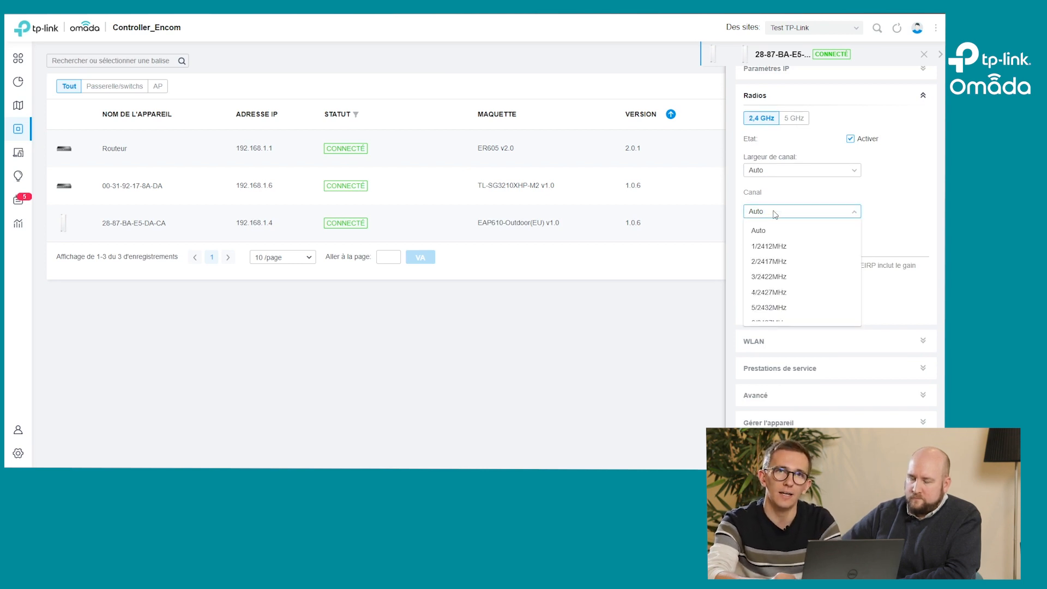
click(846, 196)
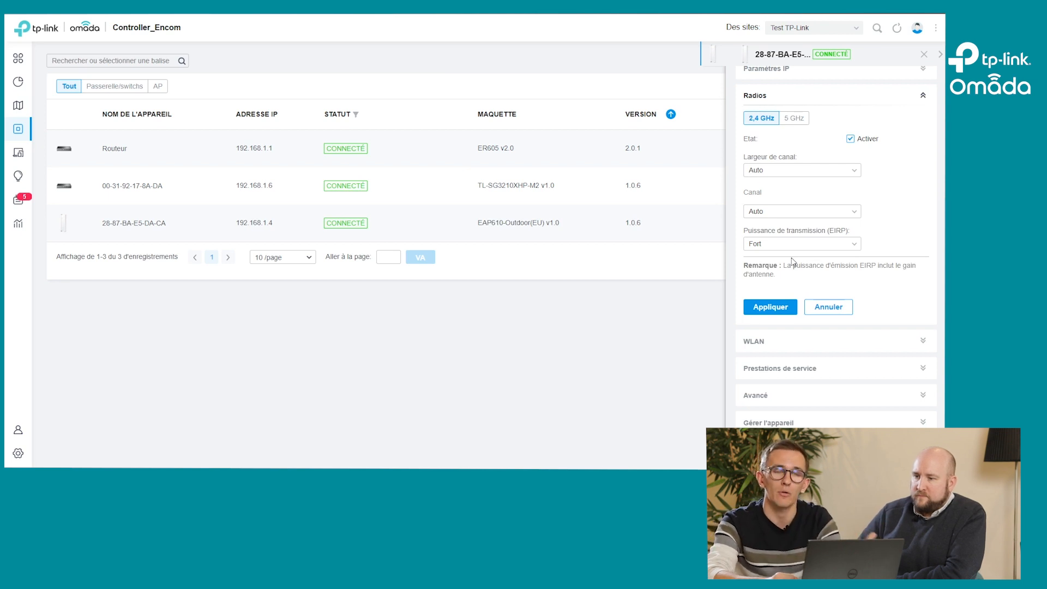
Step: Examine the access point's WLAN, service, advanced and device management configuration settings
click(765, 341)
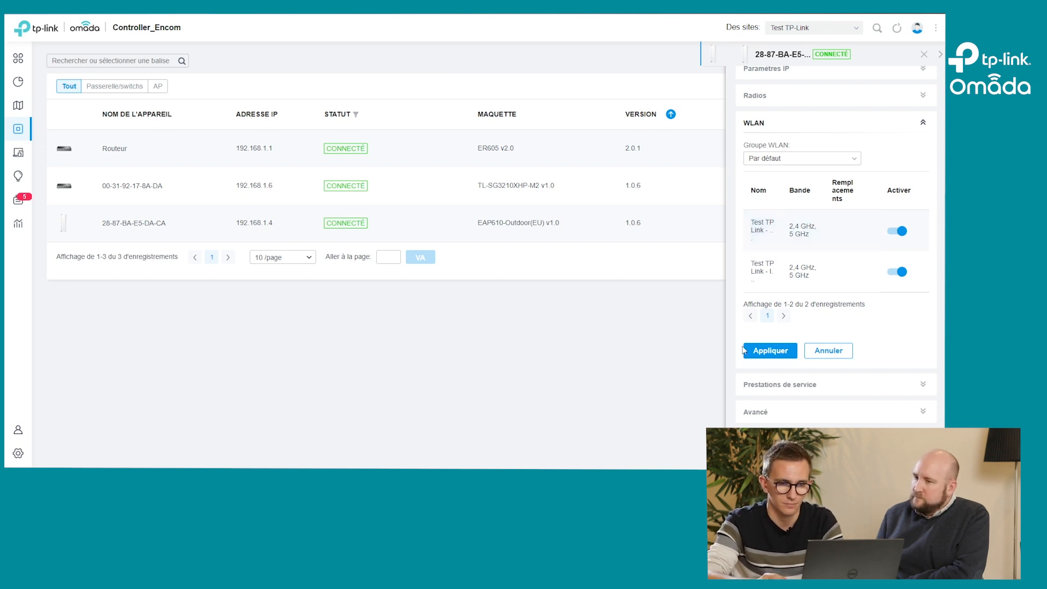
click(768, 385)
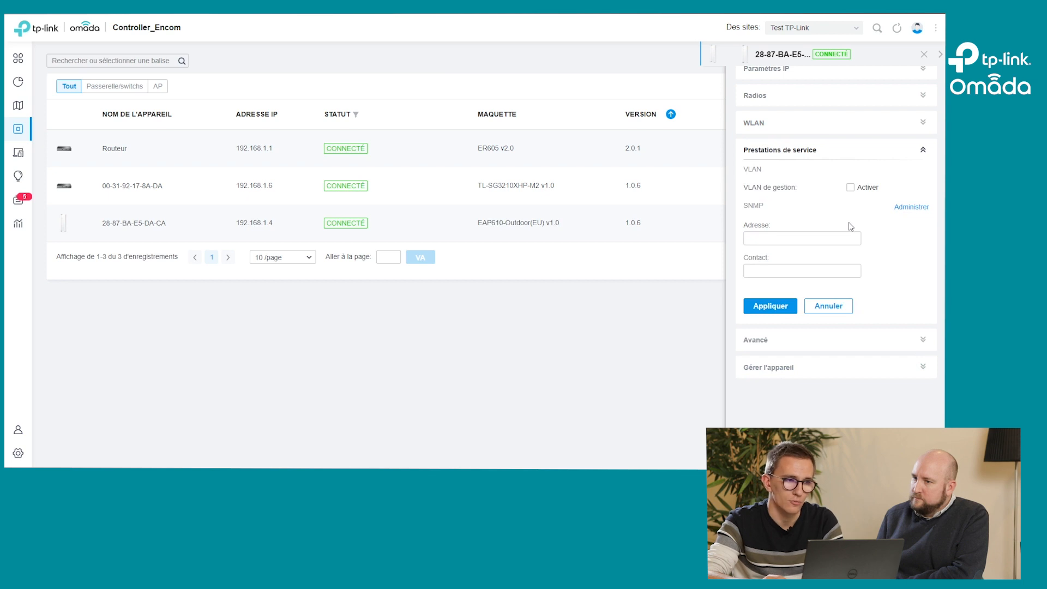
click(746, 341)
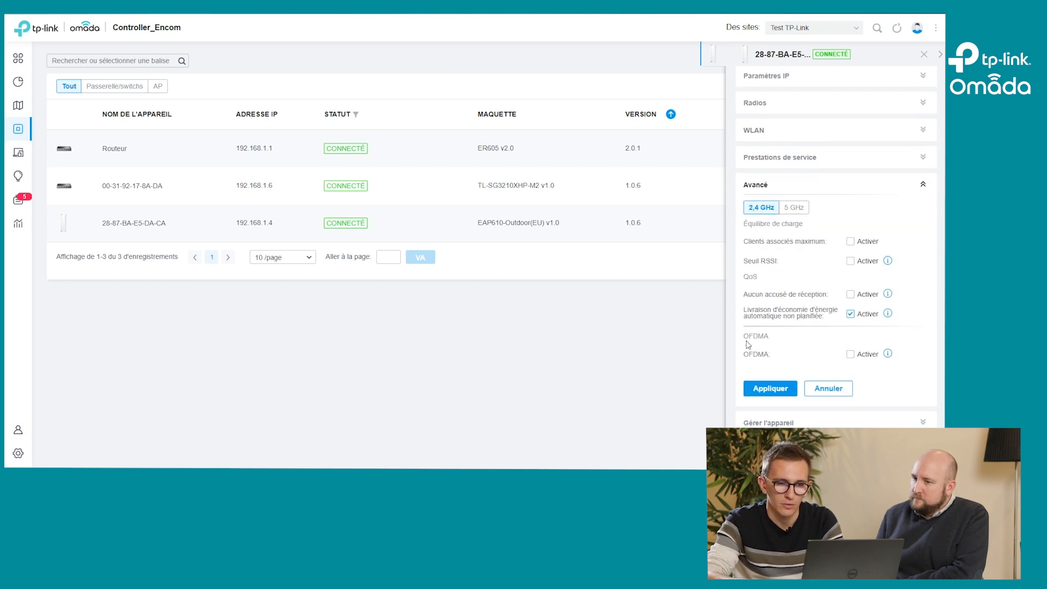
click(764, 423)
scroll(767, 351, down, 3)
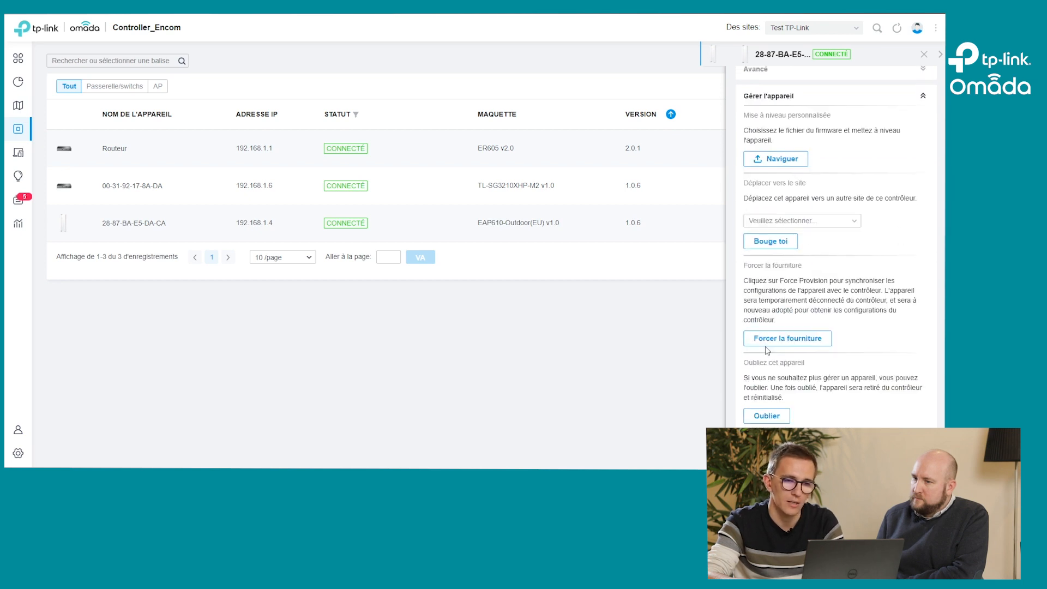
scroll(766, 350, up, 5)
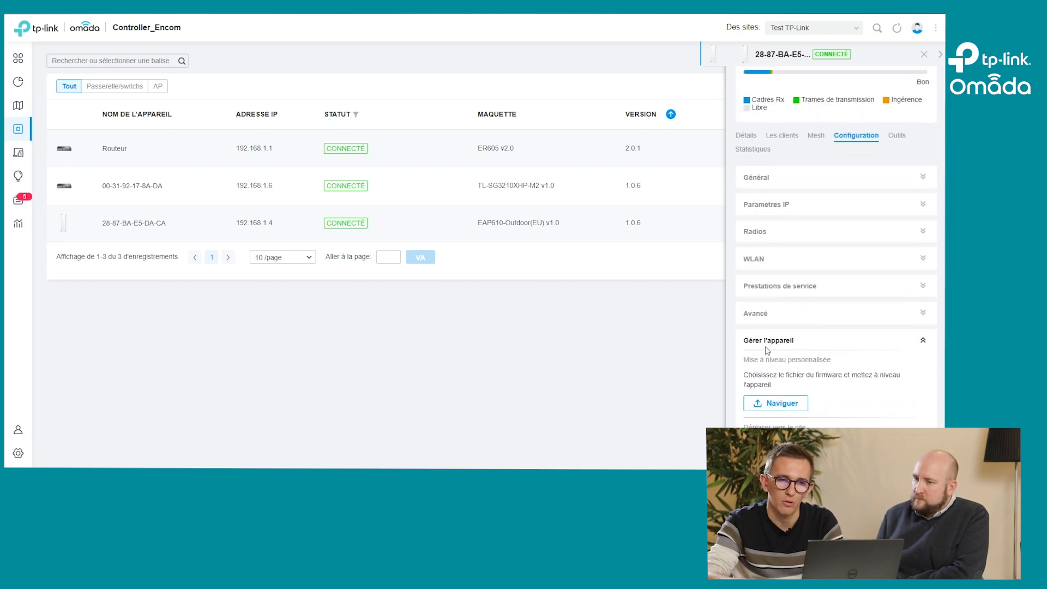
Step: Start an RF scan on the access point's 2.4 GHz band and accept the temporary WiFi interruption
click(894, 135)
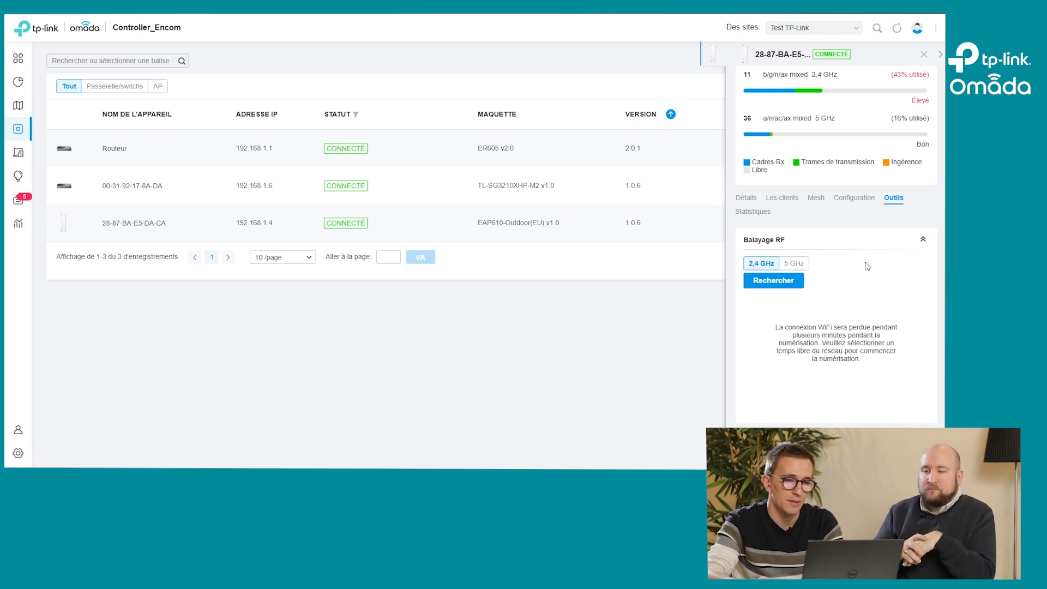
click(774, 281)
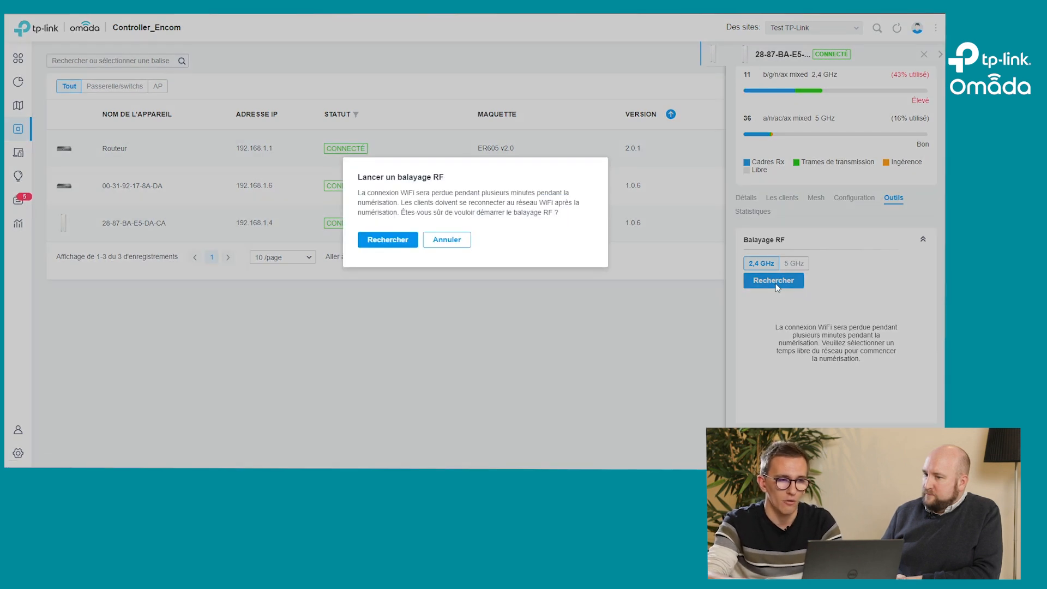
click(377, 240)
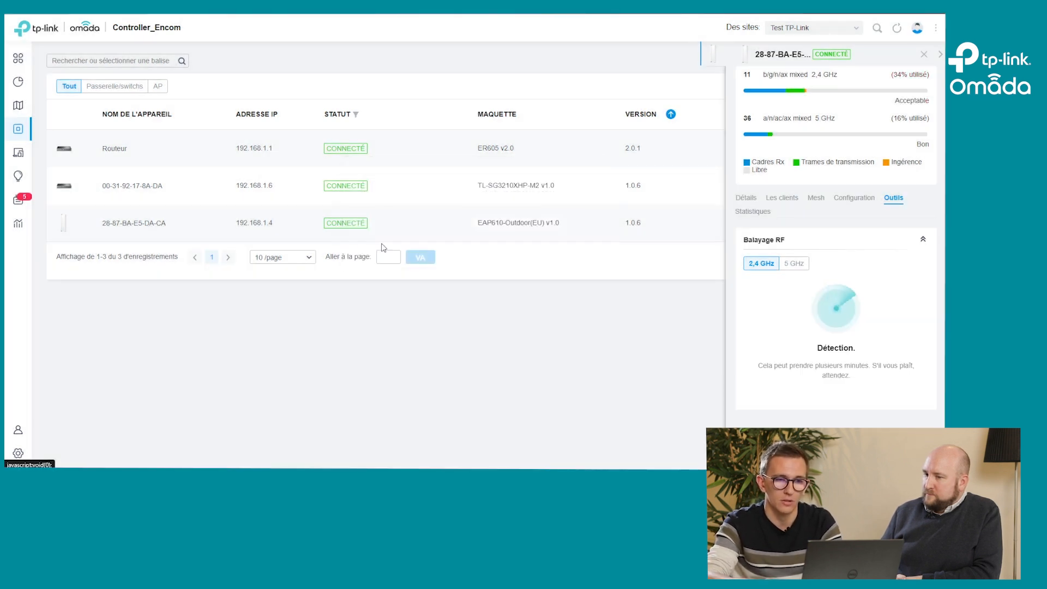